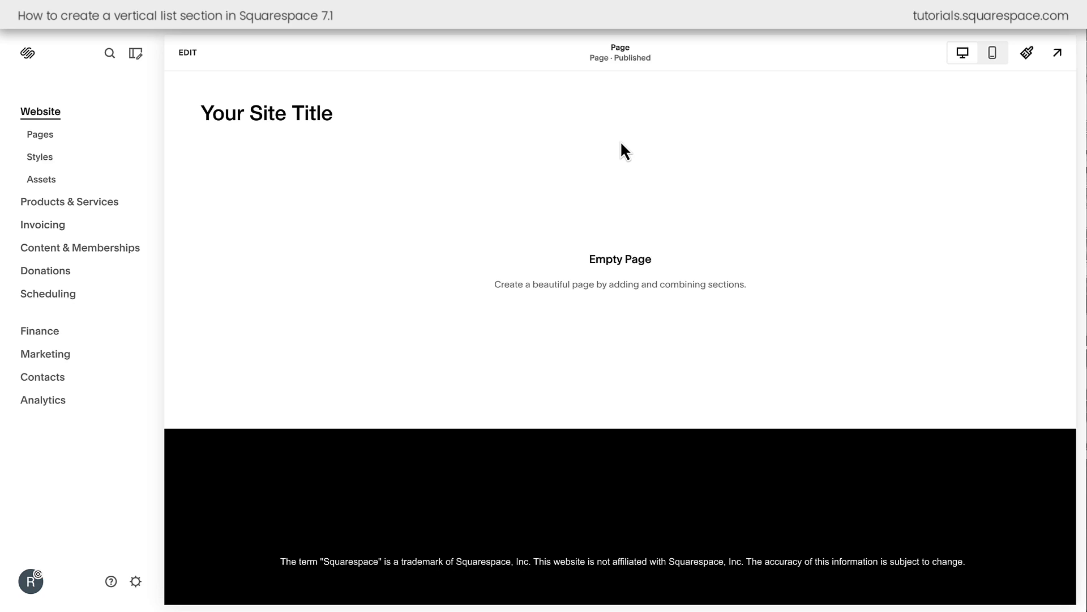
Add a People section from the photo-card carousel template below the site title.
click(188, 52)
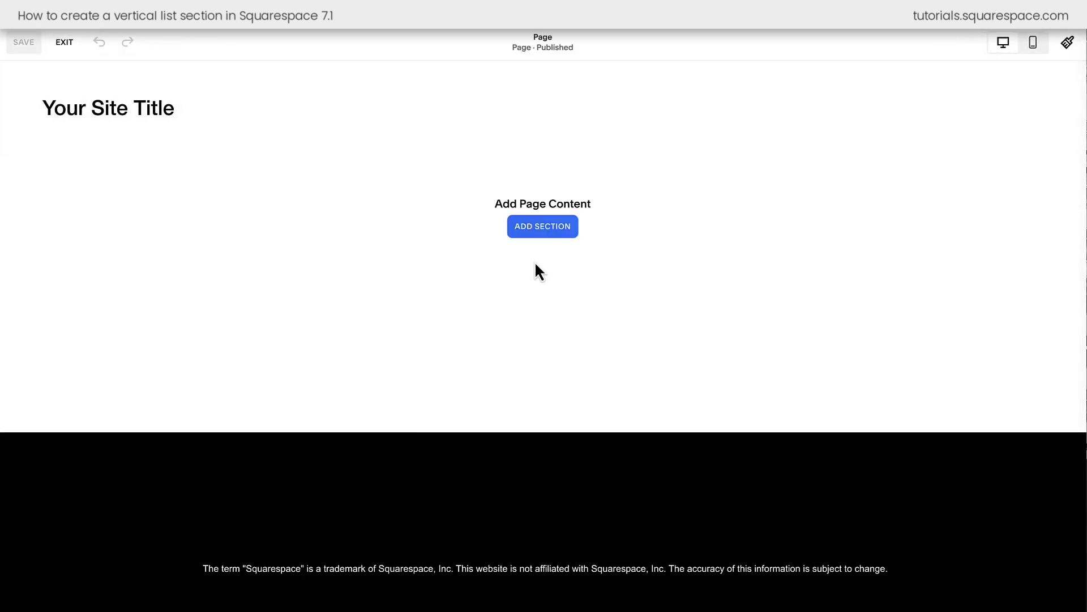
click(555, 235)
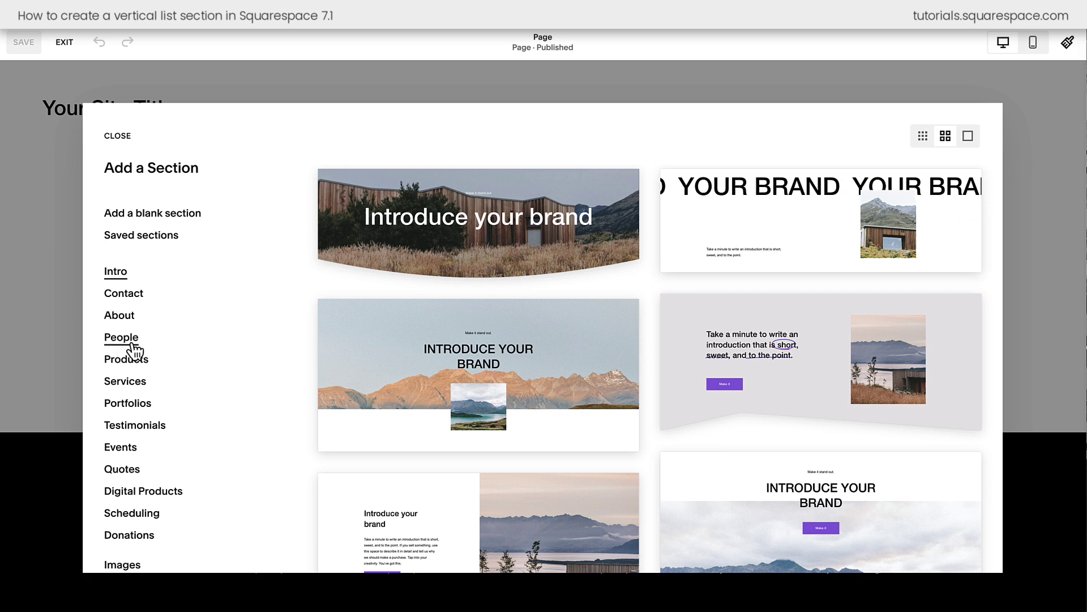
click(122, 337)
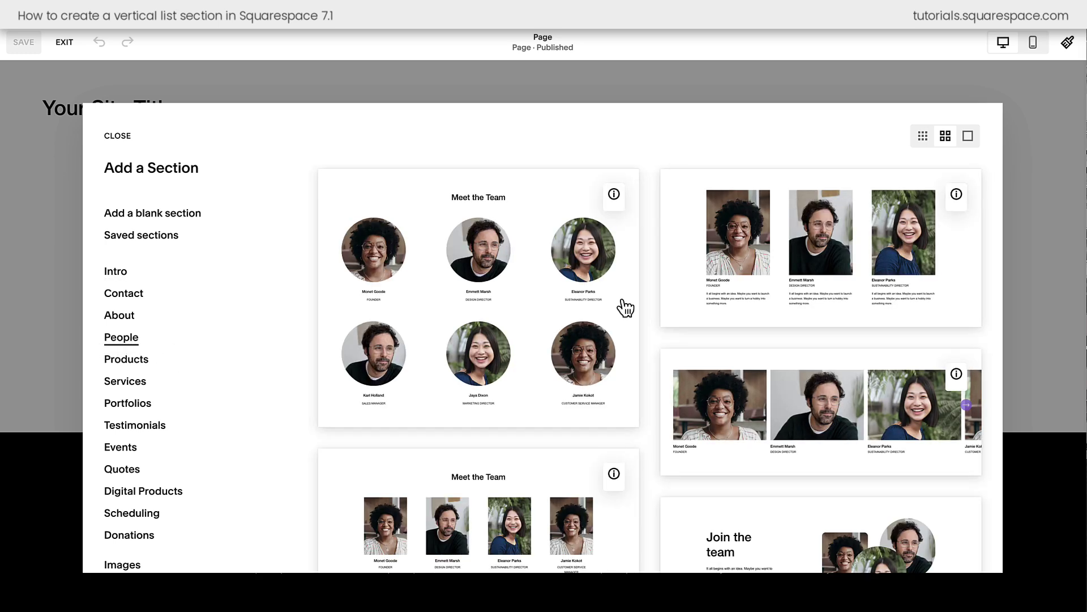
mouse_move(962, 208)
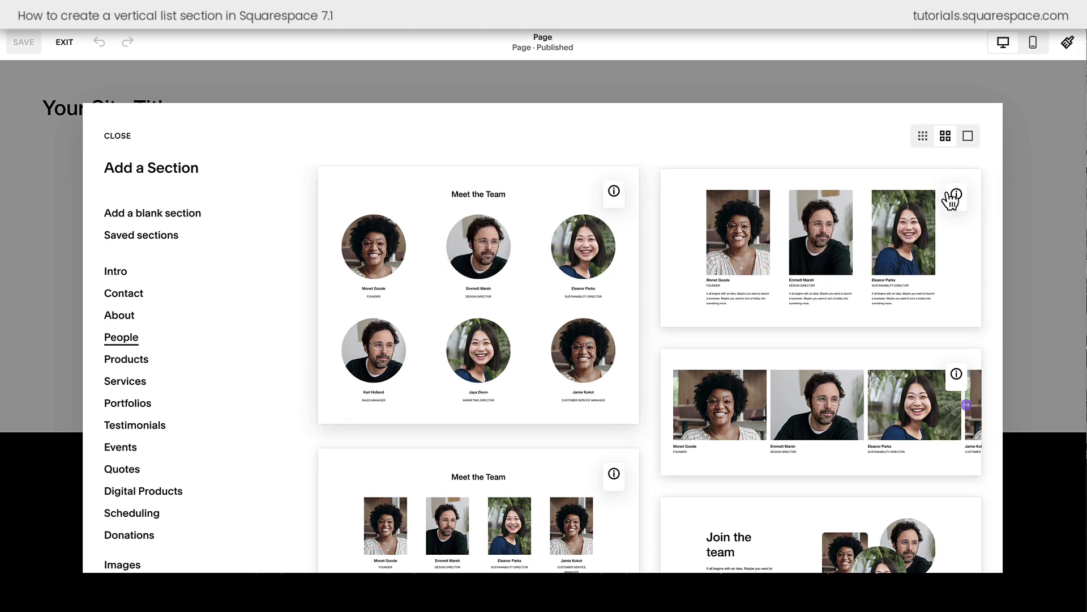
scroll(865, 323, down, 6)
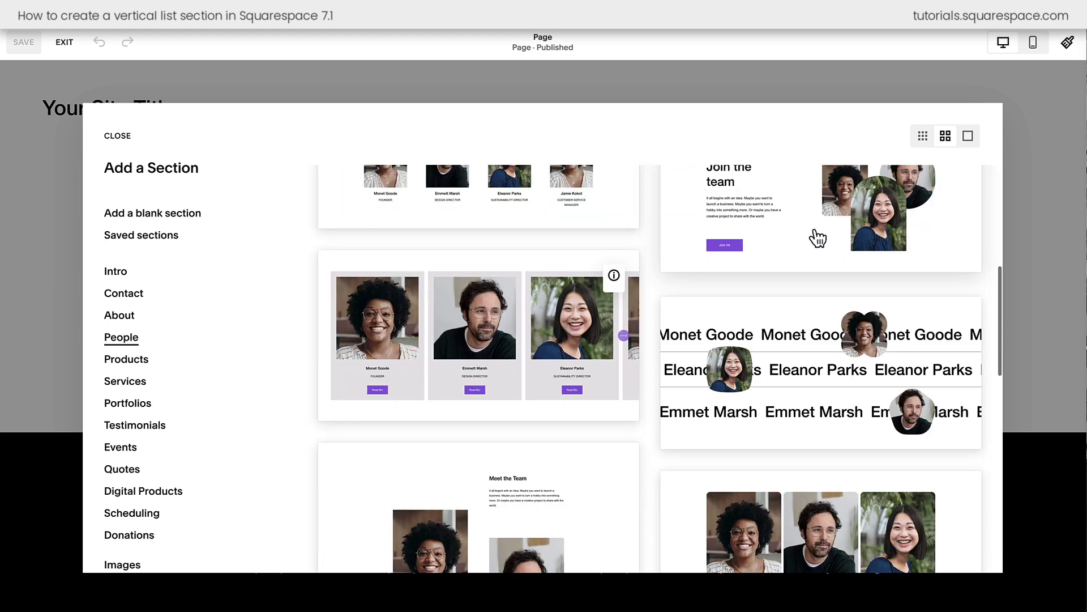
scroll(816, 385, down, 2)
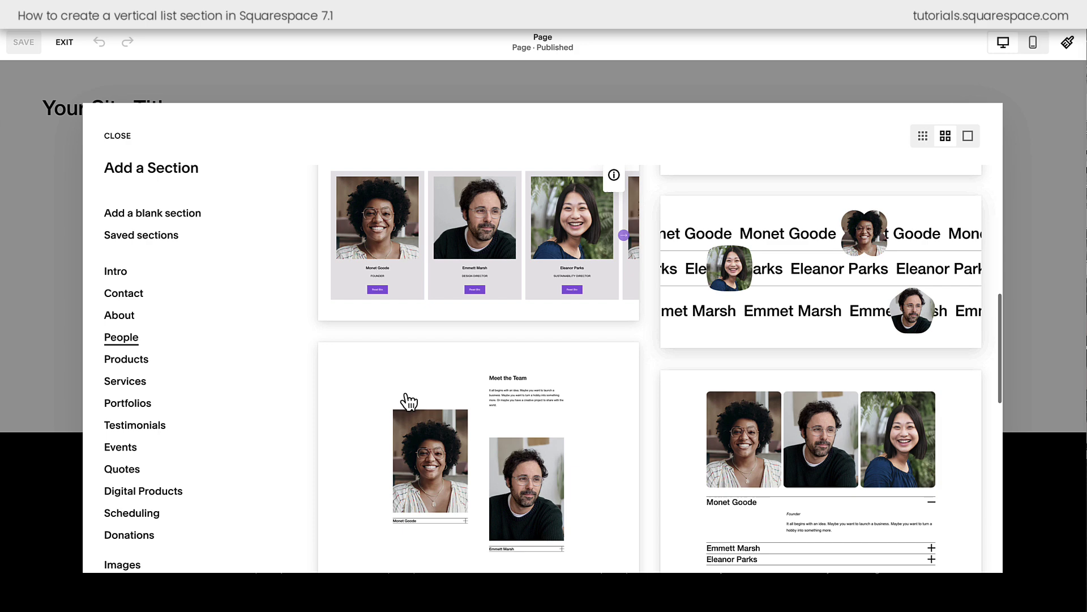
scroll(497, 450, up, 2)
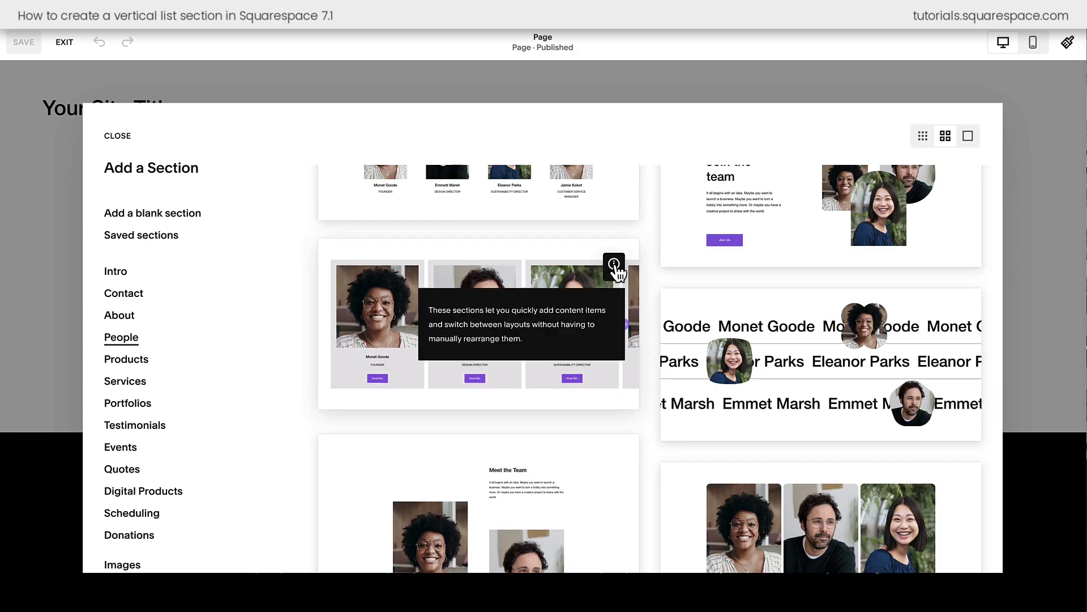
click(617, 274)
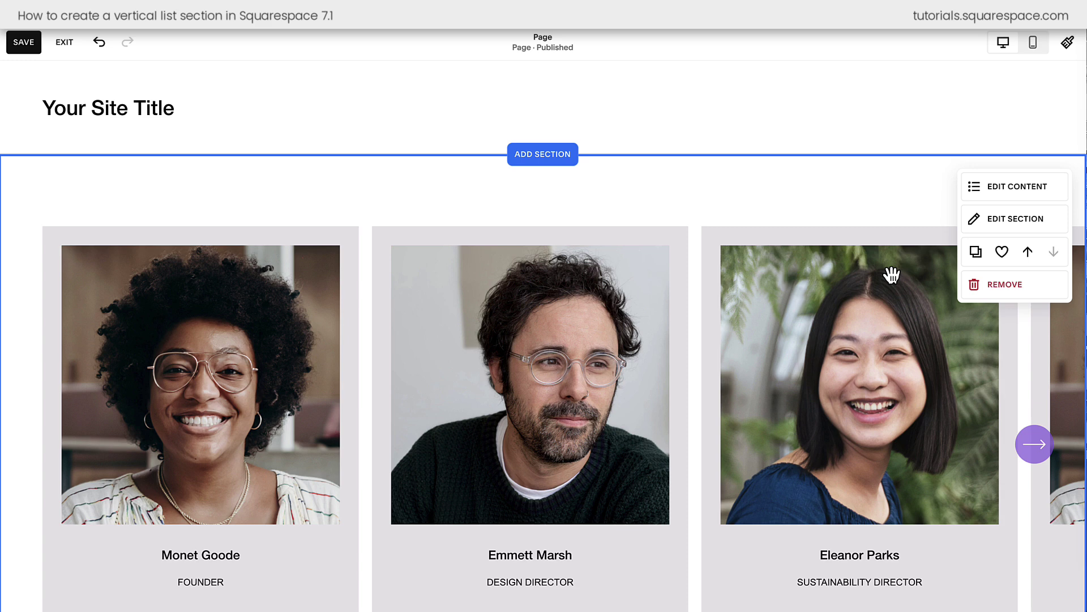
Switch the People section's design to the Simple List layout with 1 maximum column.
click(986, 186)
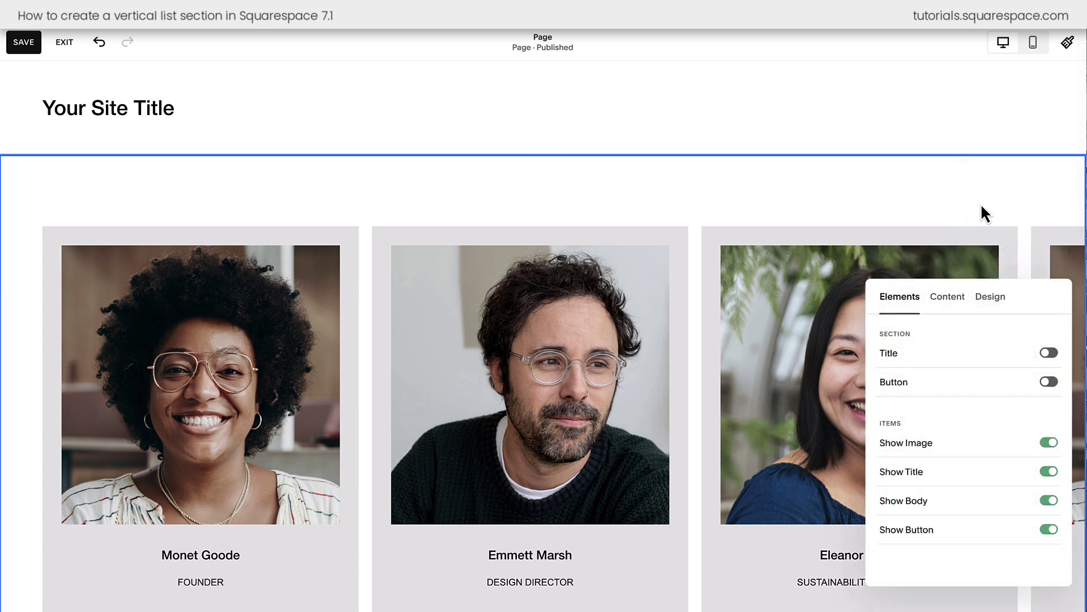
click(992, 300)
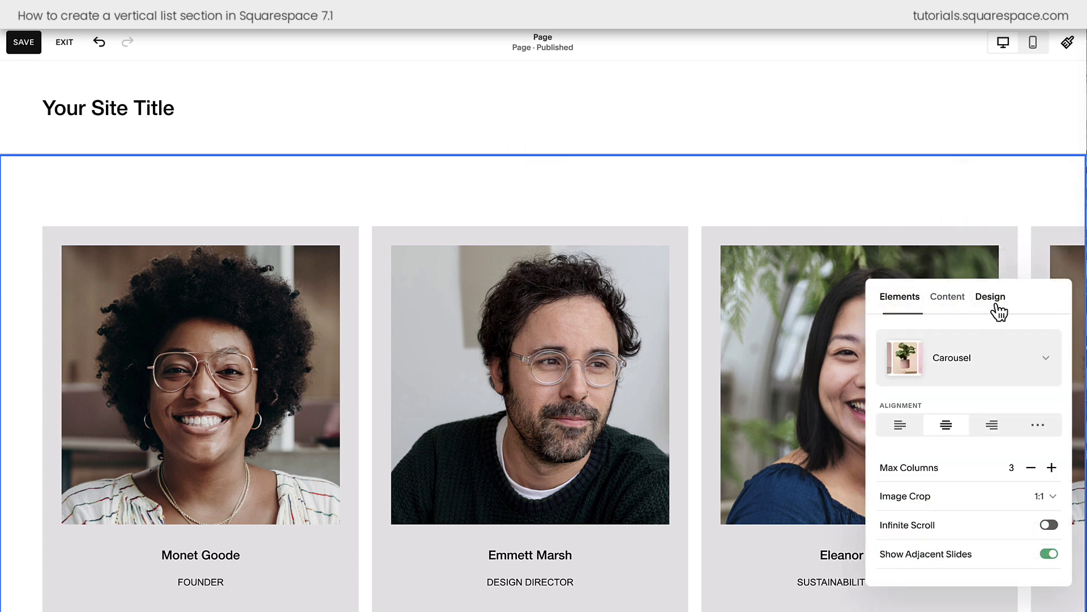
click(1008, 376)
click(994, 261)
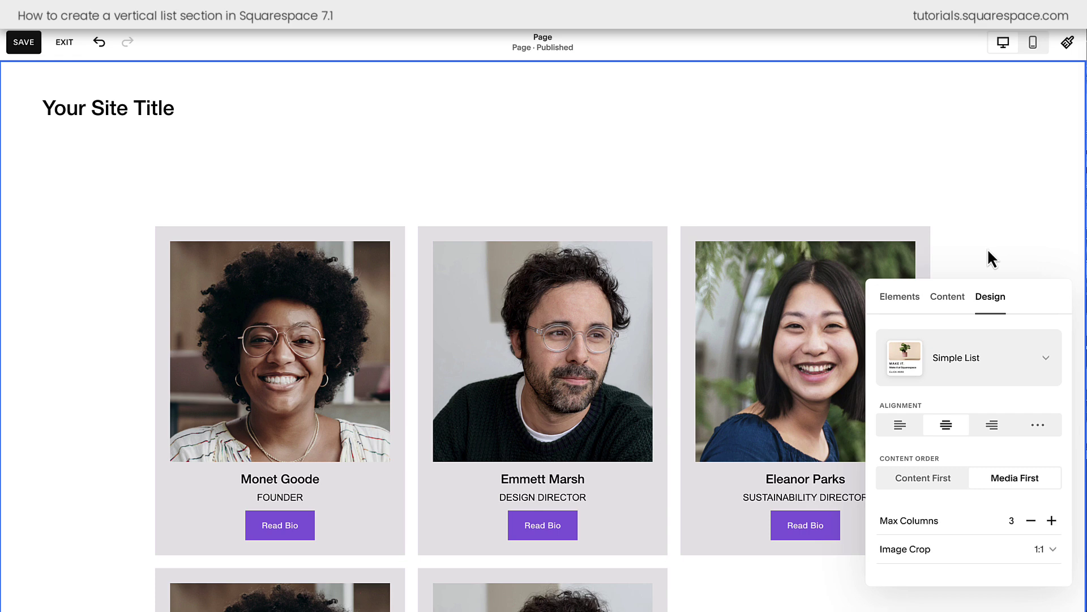
scroll(987, 250, down, 5)
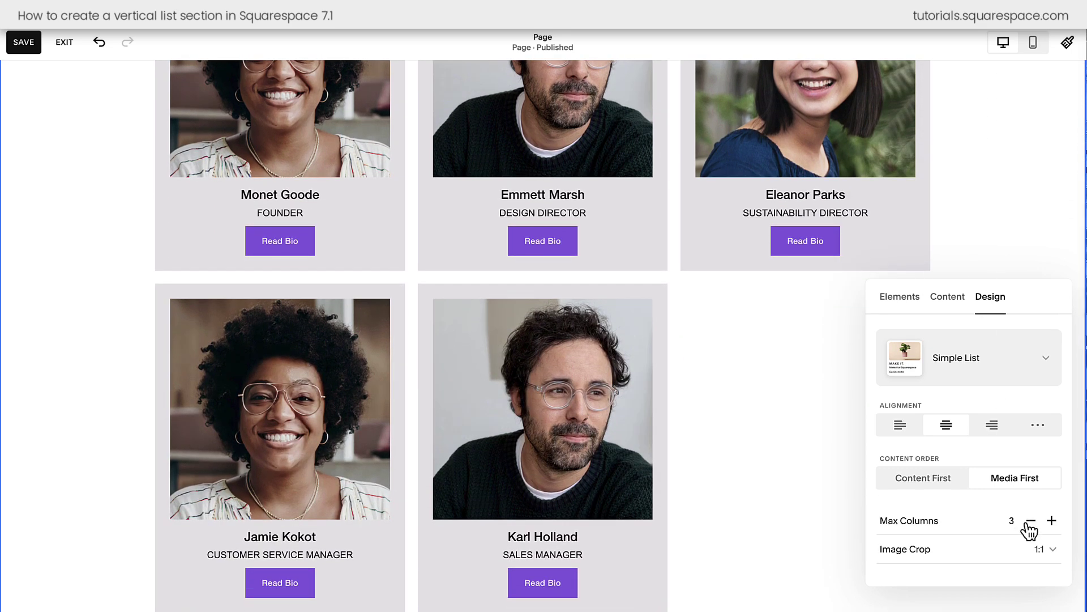
click(1030, 521)
click(1030, 521)
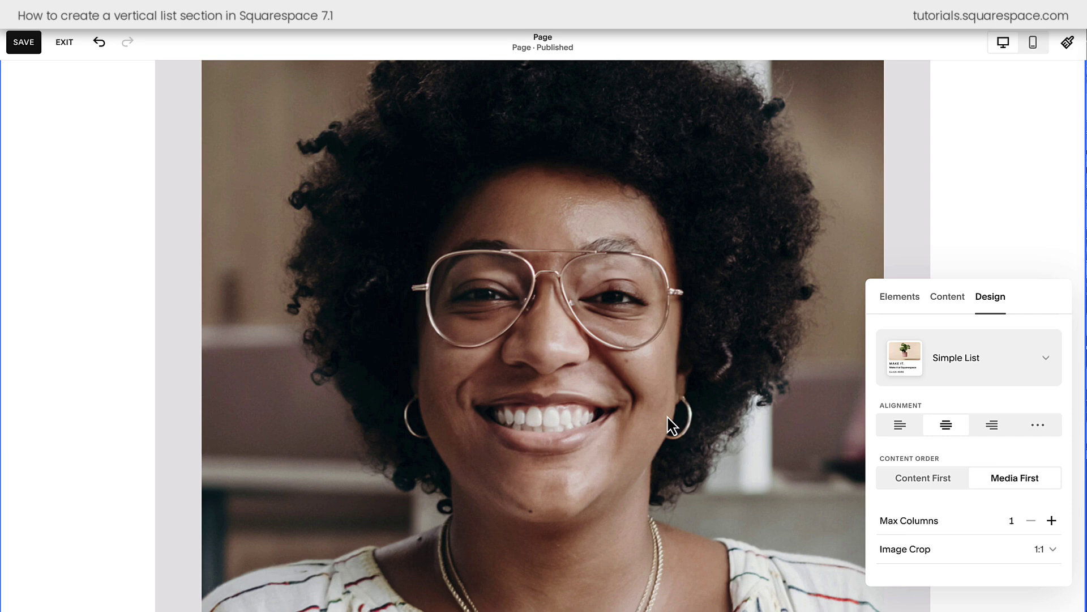
In Size & Space, set content width to L and media width to S.
scroll(667, 417, down, 6)
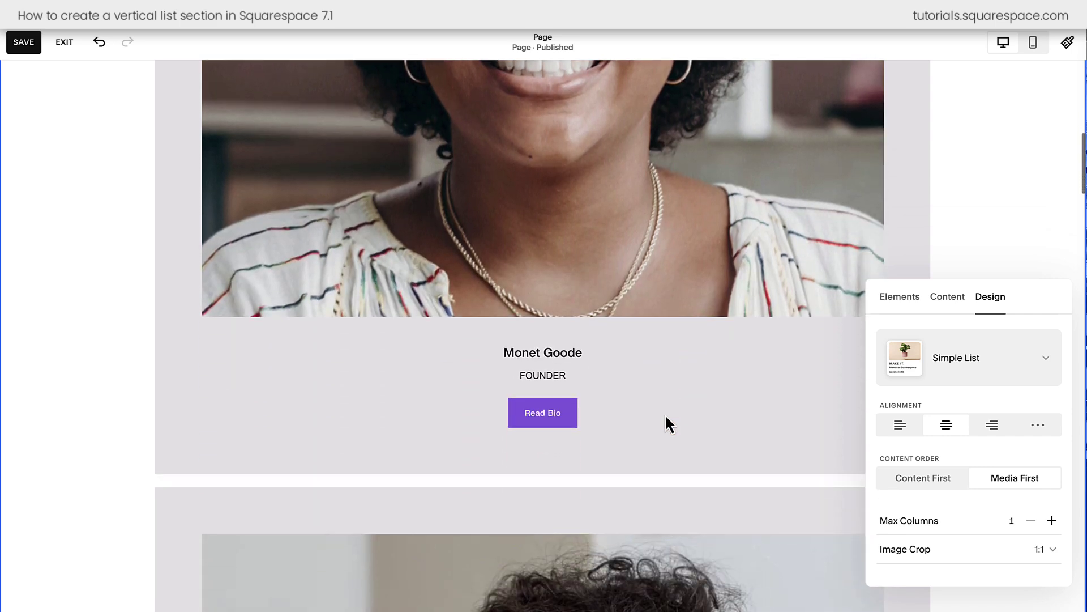
scroll(666, 418, down, 1)
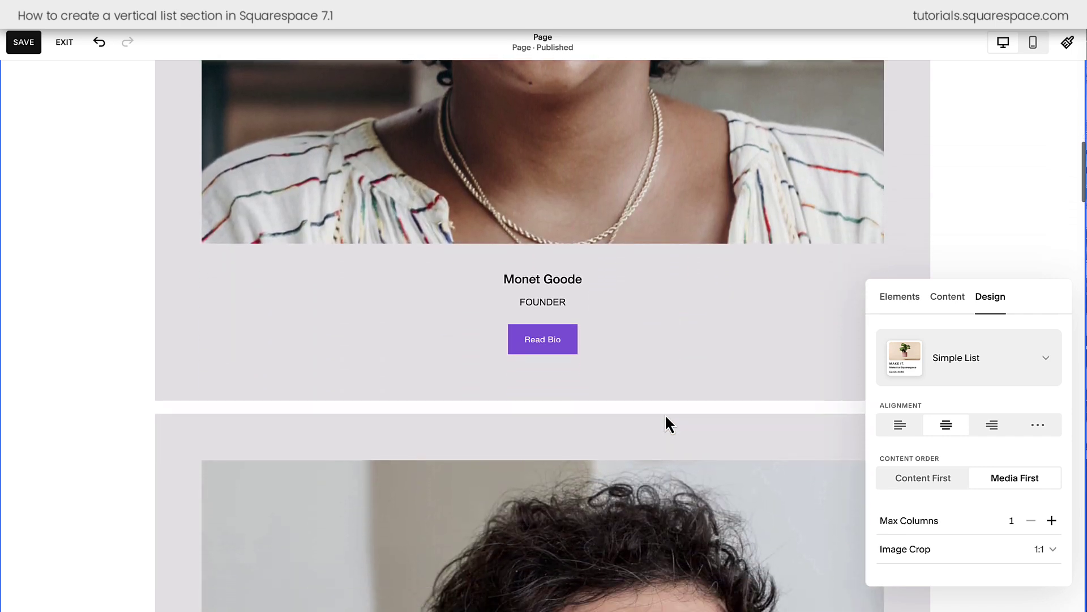
scroll(665, 417, down, 10)
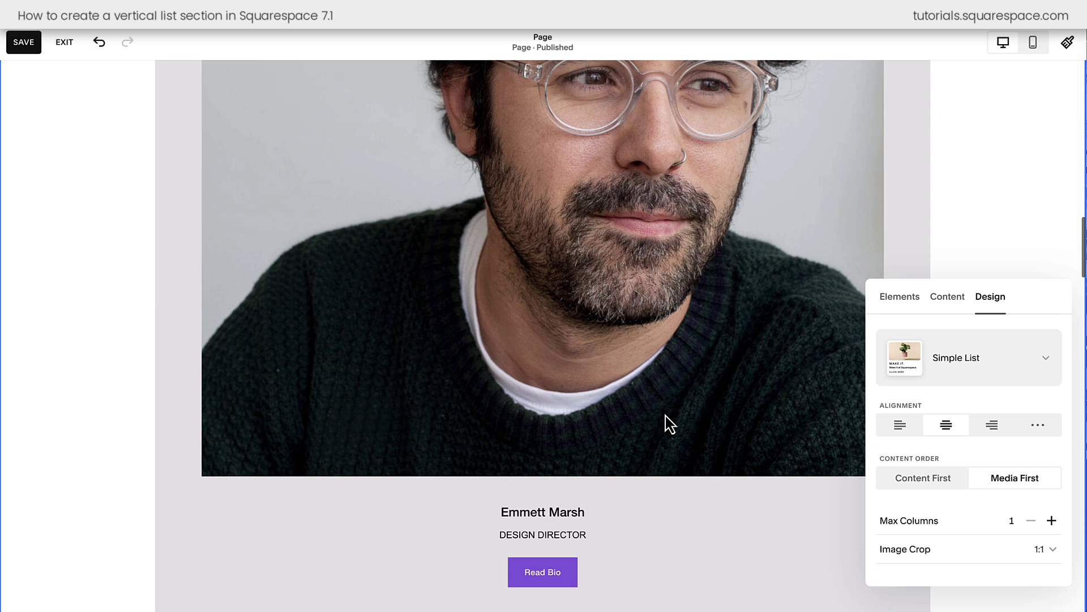
scroll(937, 532, down, 2)
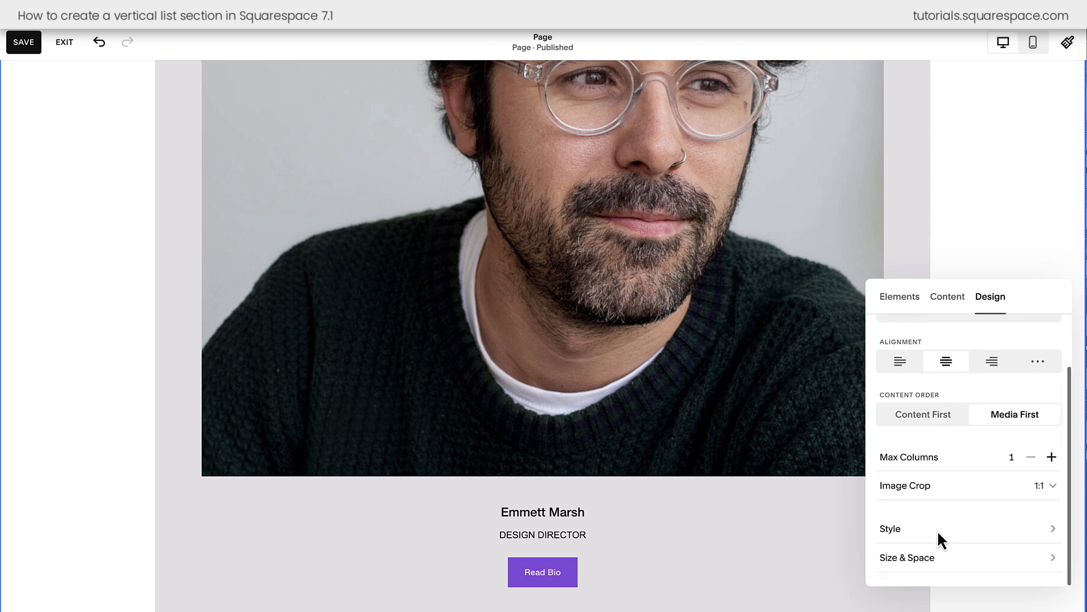
click(936, 560)
scroll(984, 462, up, 2)
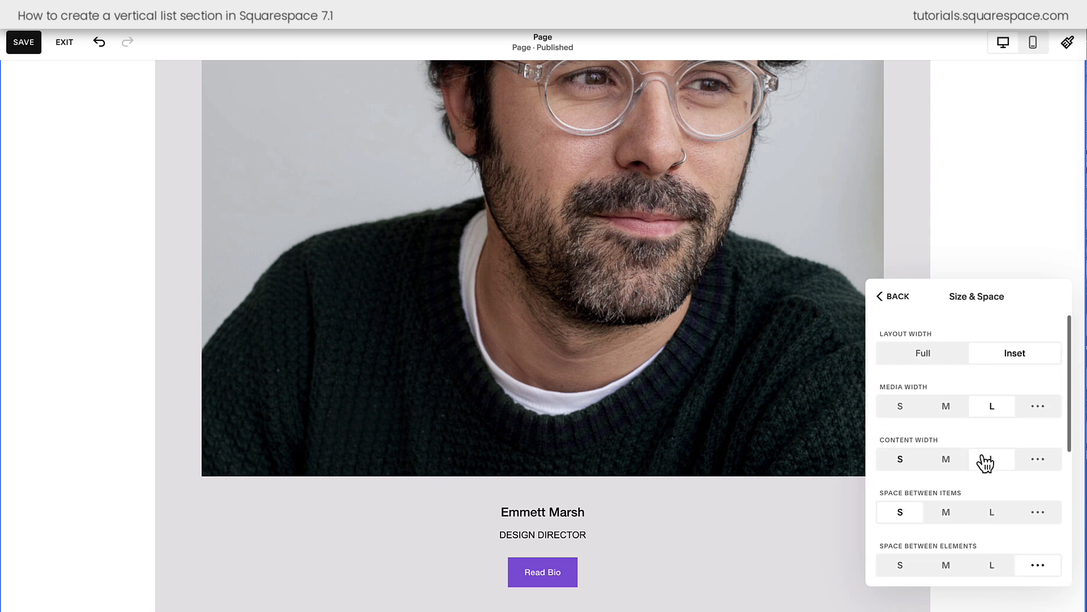
click(985, 461)
click(901, 406)
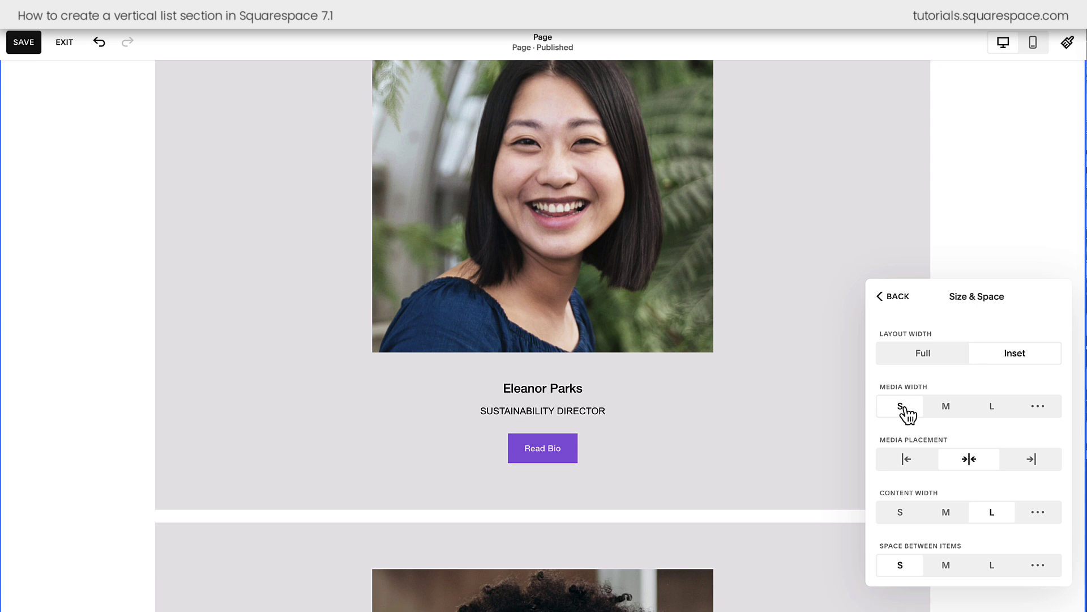
scroll(735, 379, up, 10)
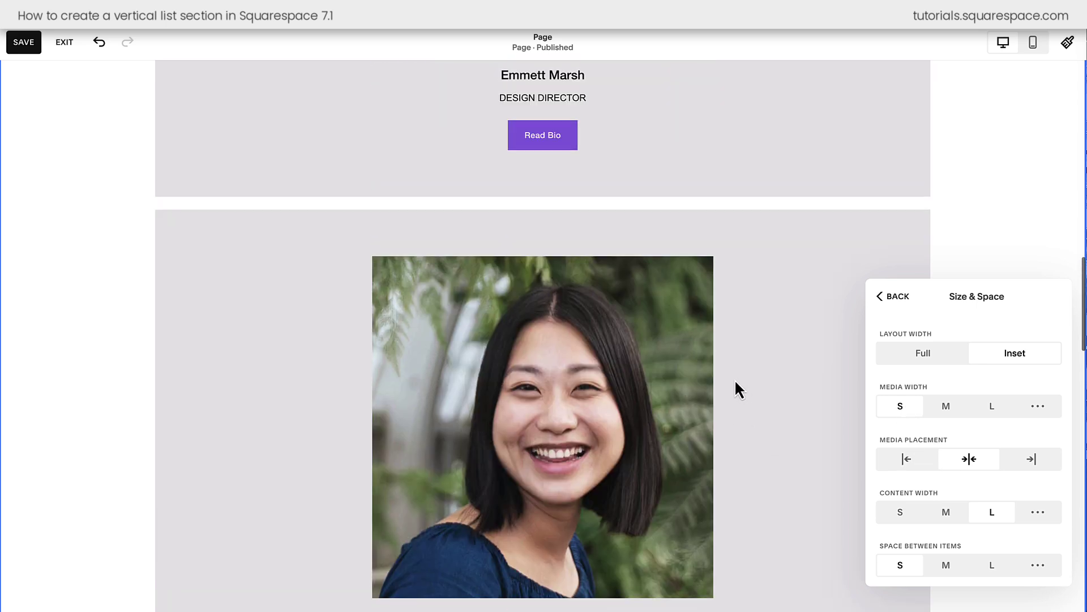
scroll(735, 382, up, 10)
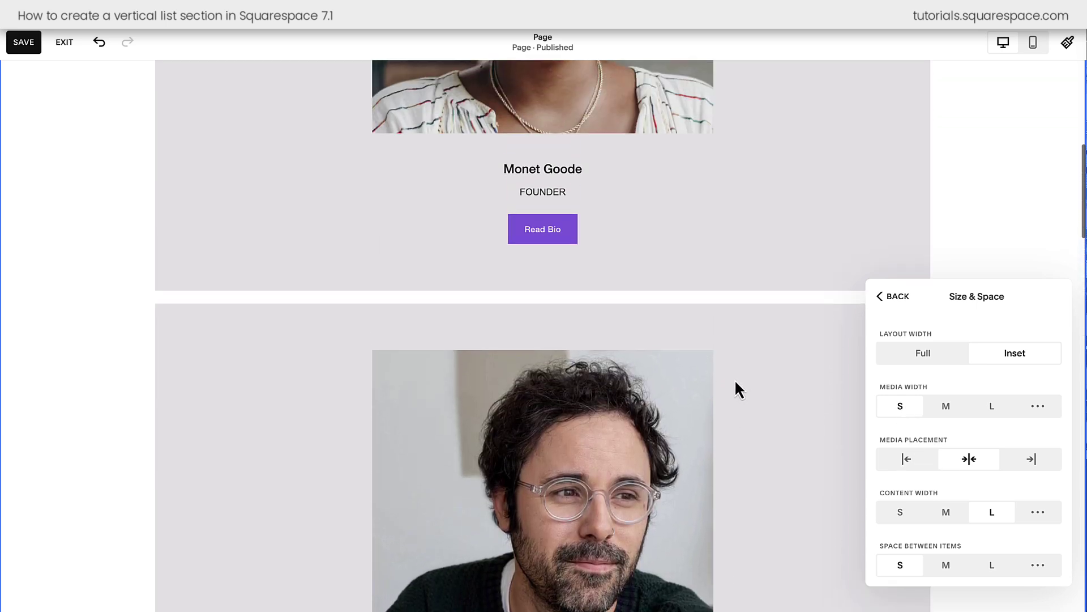
scroll(735, 379, down, 2)
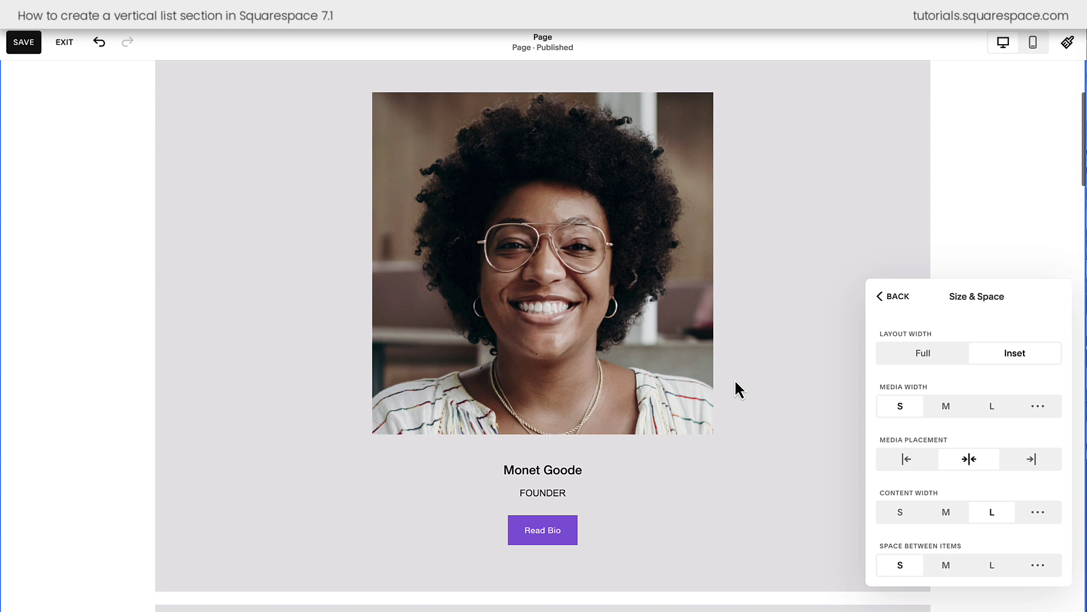
click(902, 124)
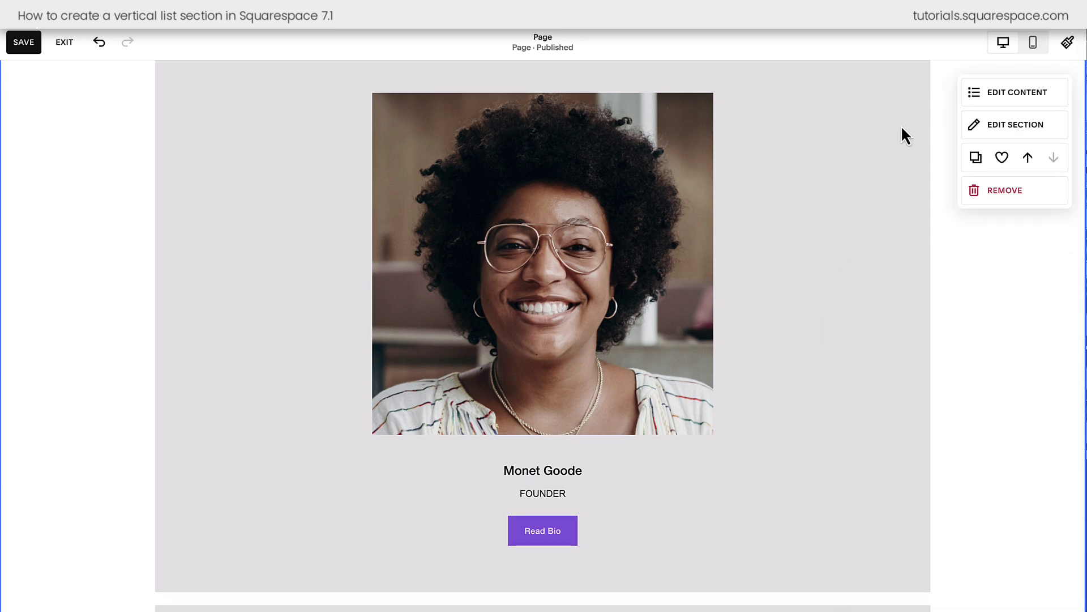
scroll(902, 125, up, 2)
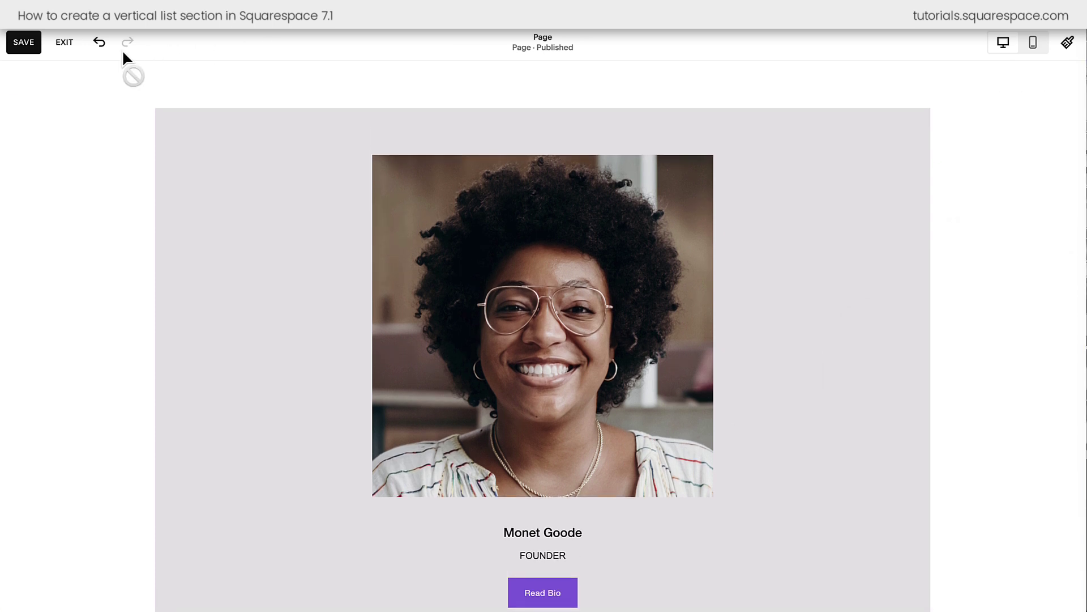
Save the page, then paste the vertical-list media-query CSS into the site's Custom CSS editor.
click(29, 44)
click(66, 46)
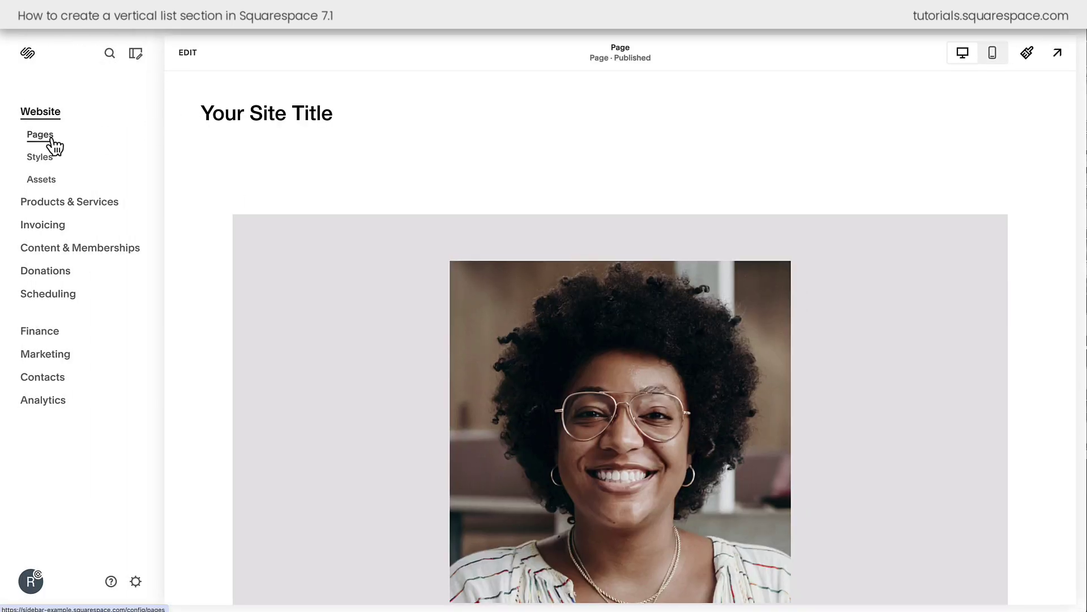
click(52, 139)
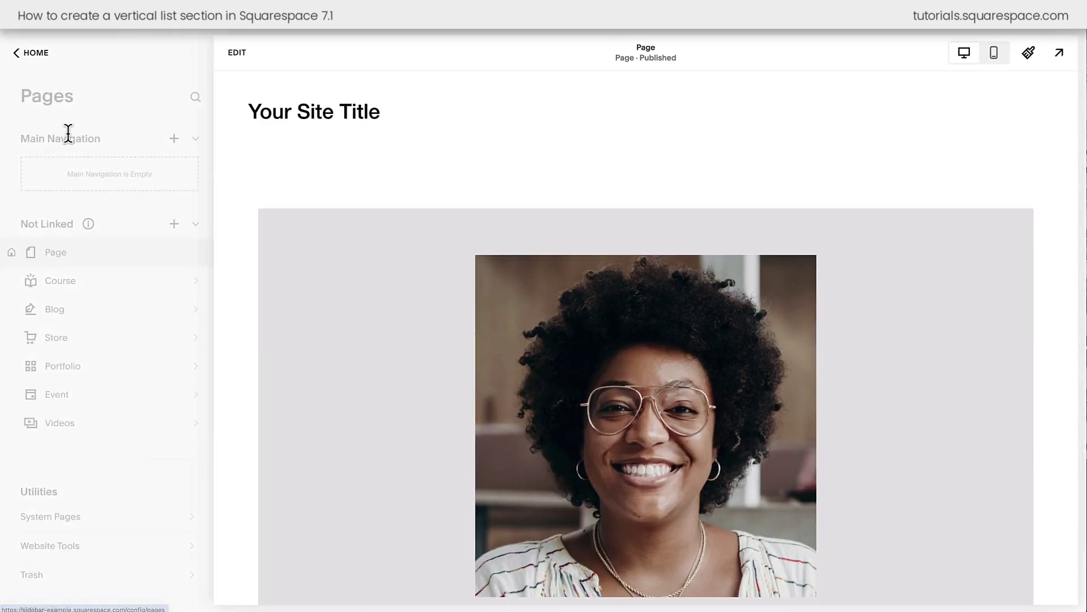
click(94, 560)
click(177, 163)
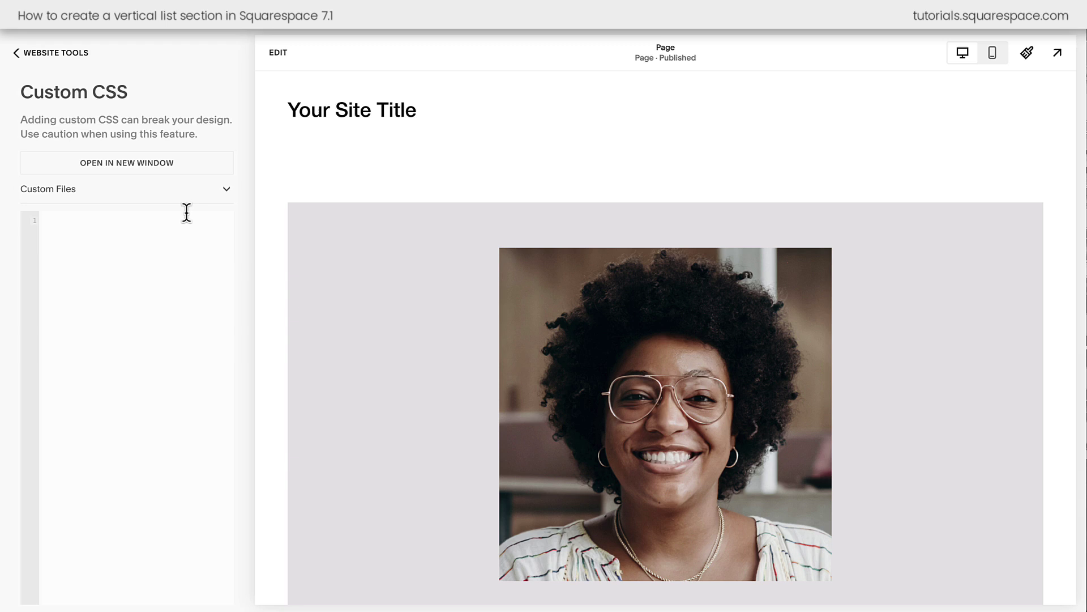
click(186, 212)
key(ctrl+v)
scroll(66, 252, up, 1)
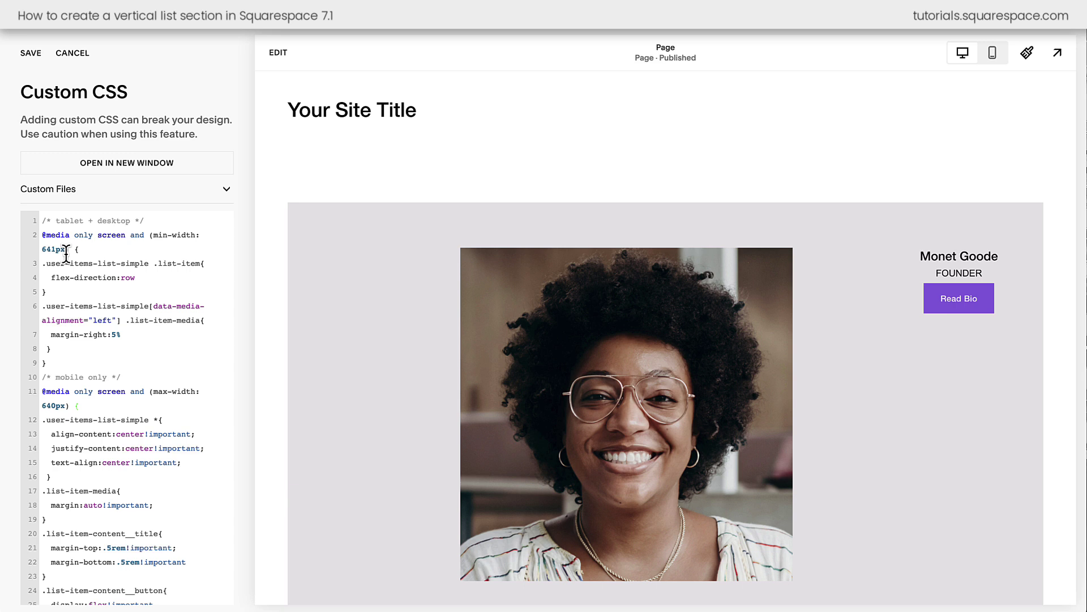
drag(42, 220, 66, 249)
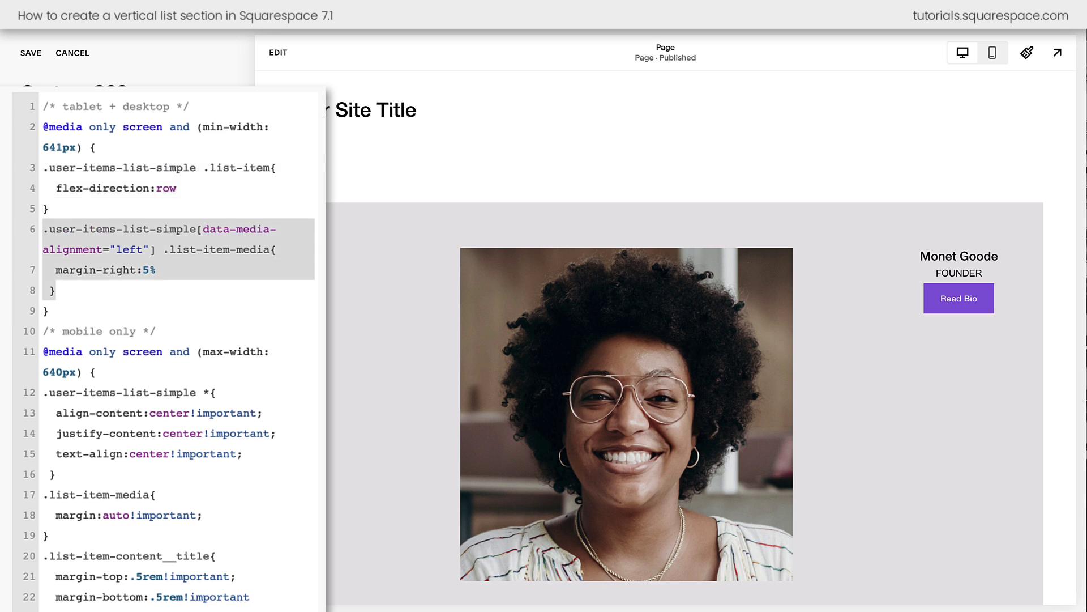
Save the custom CSS and reopen the People section's Size & Space design settings.
click(29, 52)
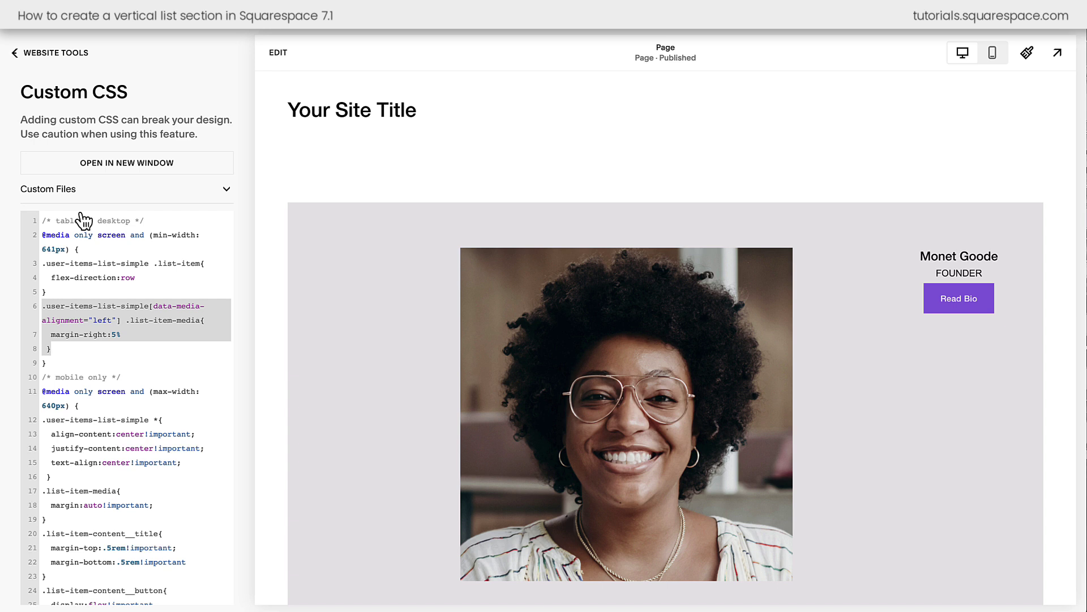
click(285, 60)
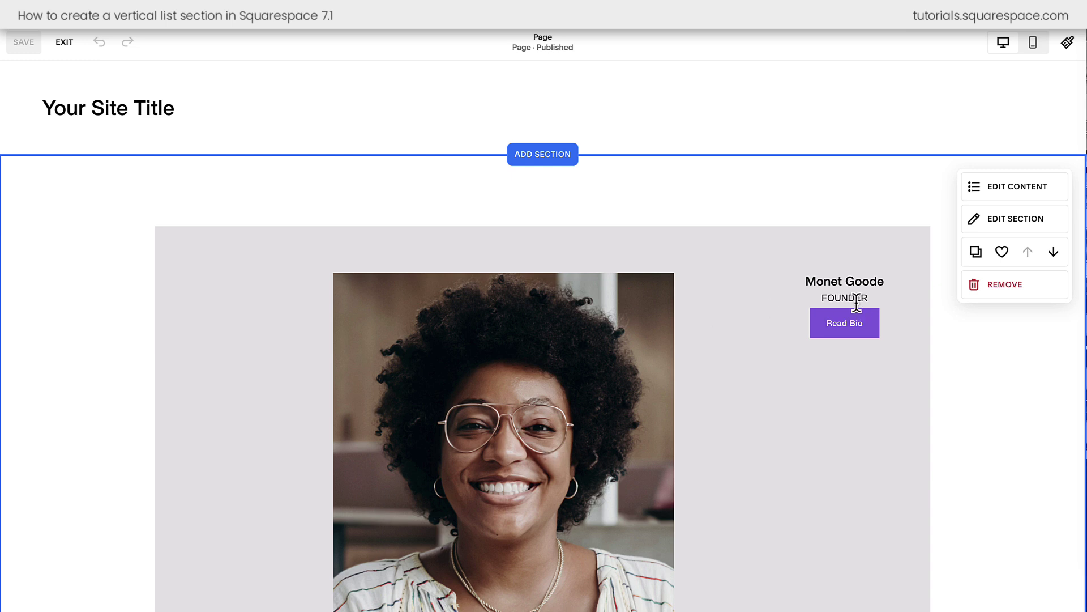
click(996, 193)
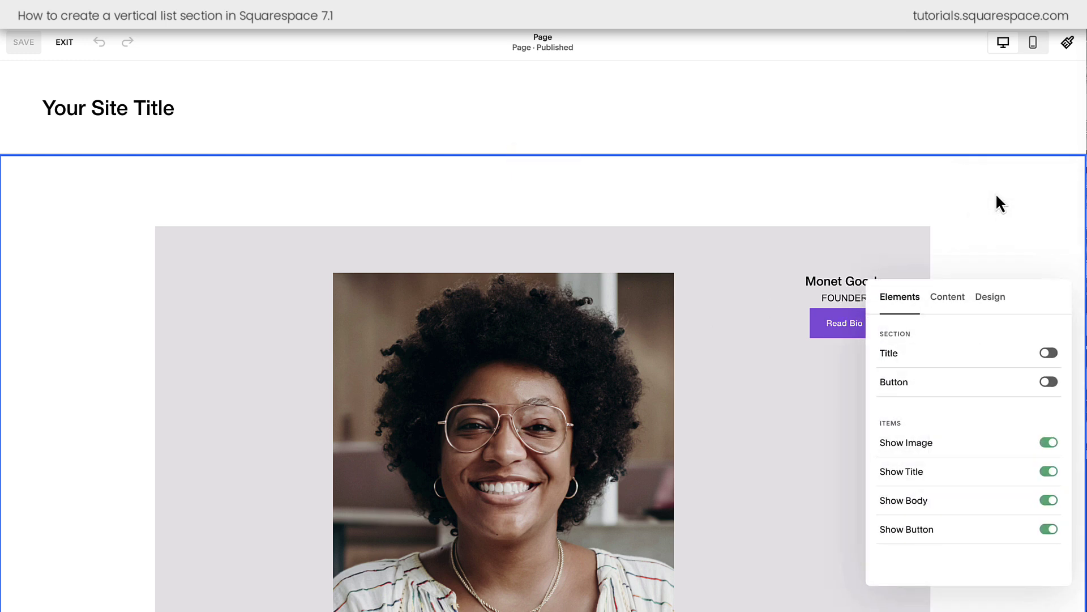
click(992, 311)
scroll(990, 486, down, 2)
click(951, 560)
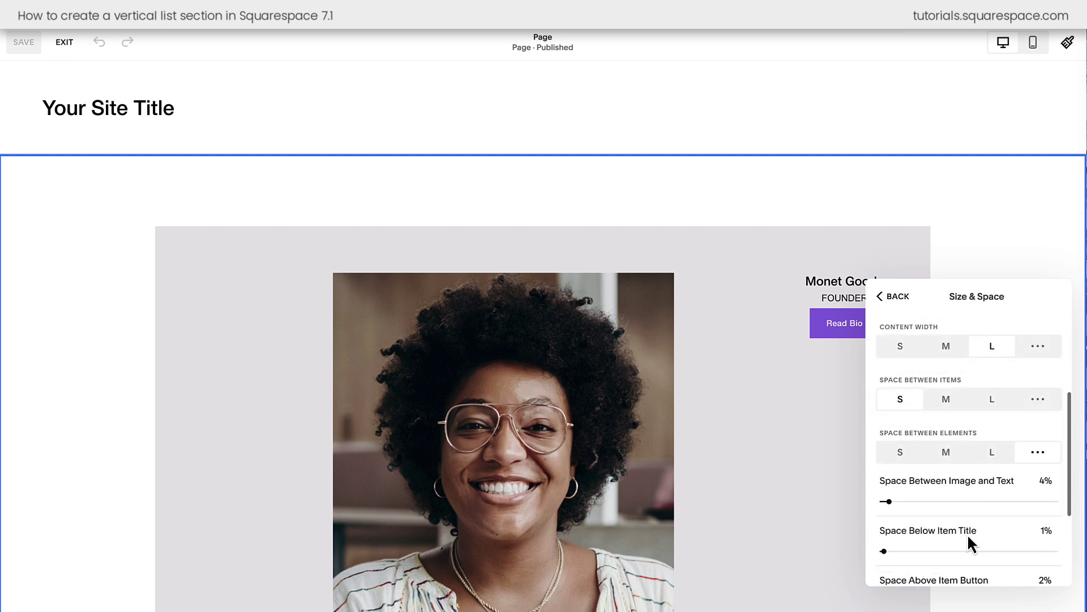
scroll(986, 385, up, 3)
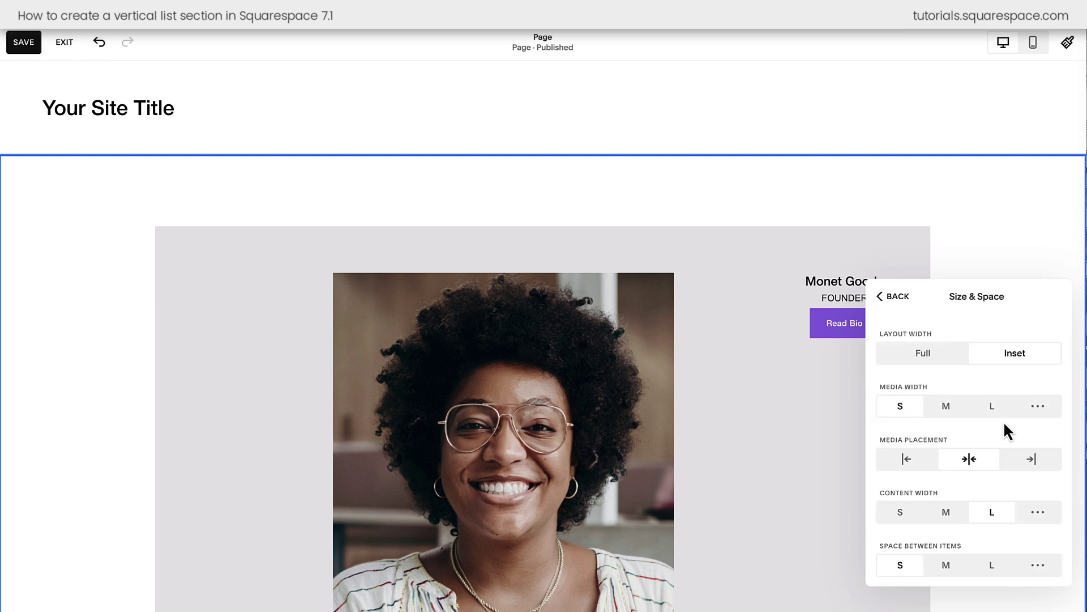
Place photos on the left at a custom 18% media width, with S spacing between elements.
click(905, 461)
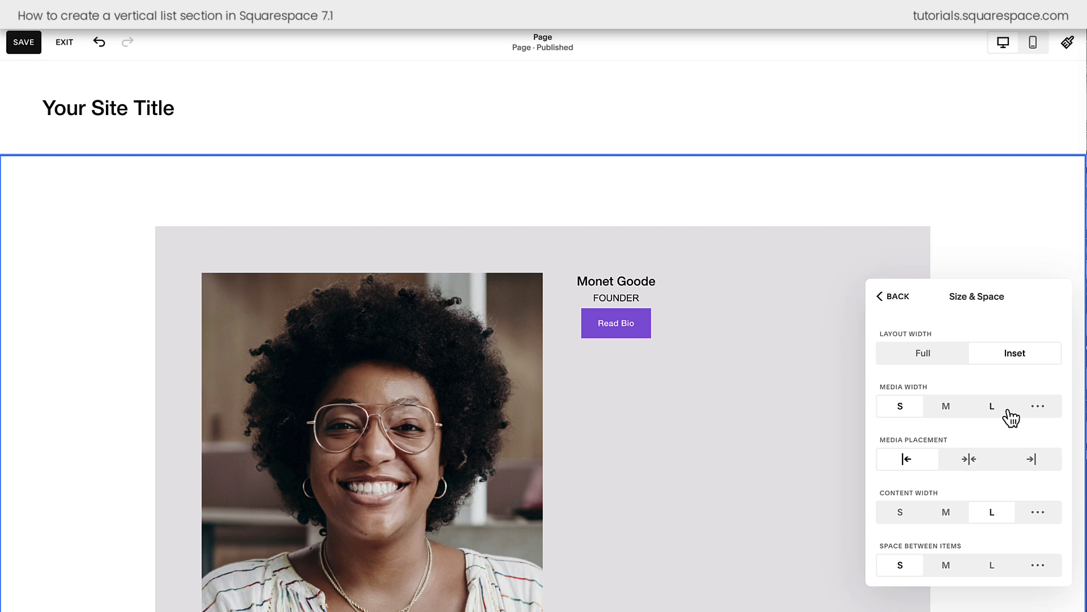
click(1038, 415)
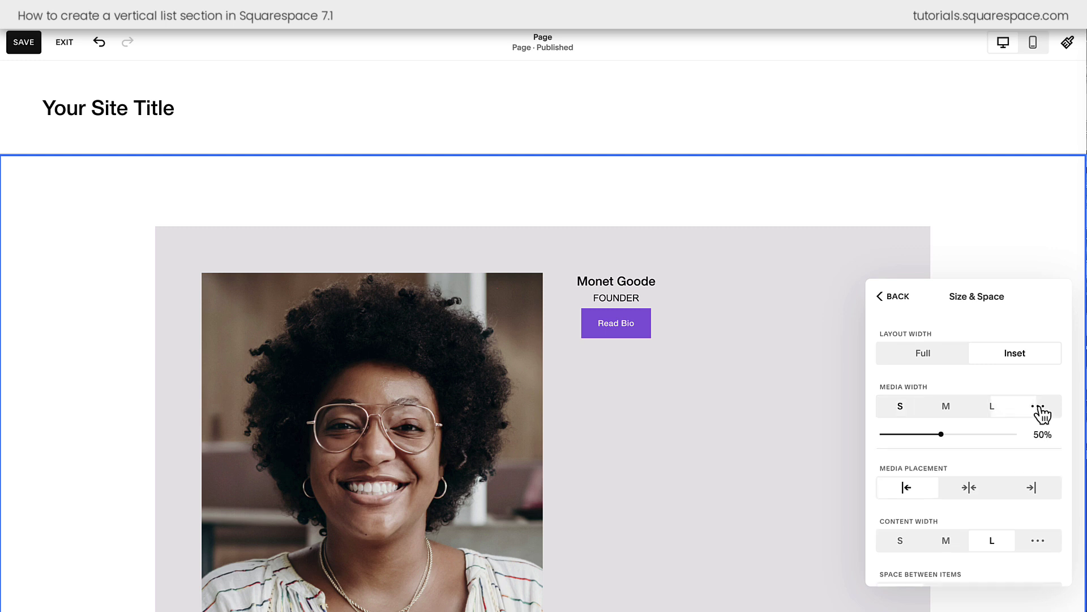
drag(942, 435, 894, 434)
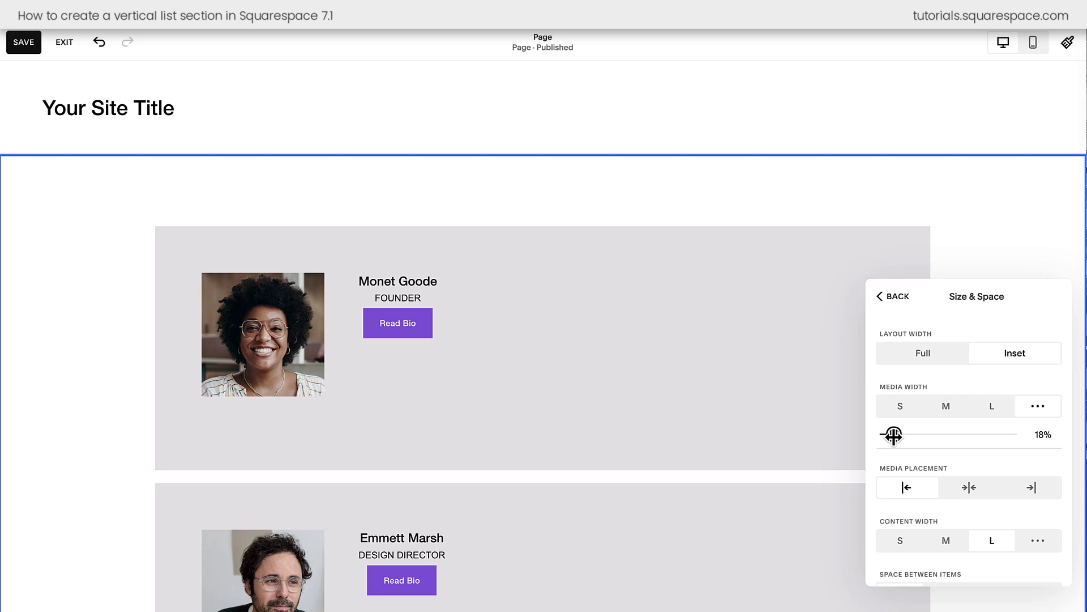
scroll(998, 486, down, 3)
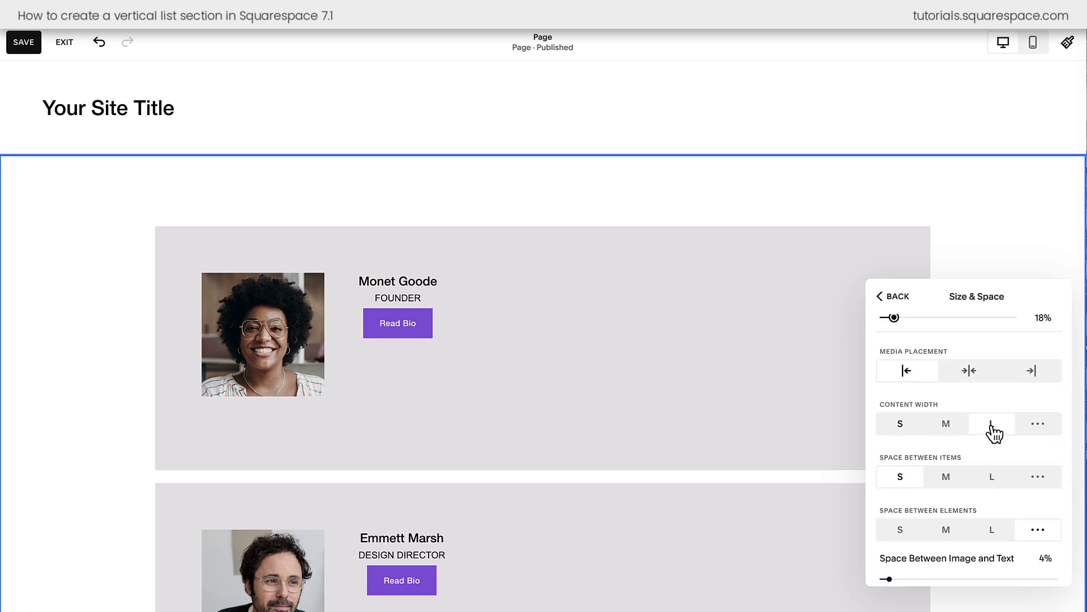
scroll(992, 426, down, 2)
scroll(993, 426, down, 1)
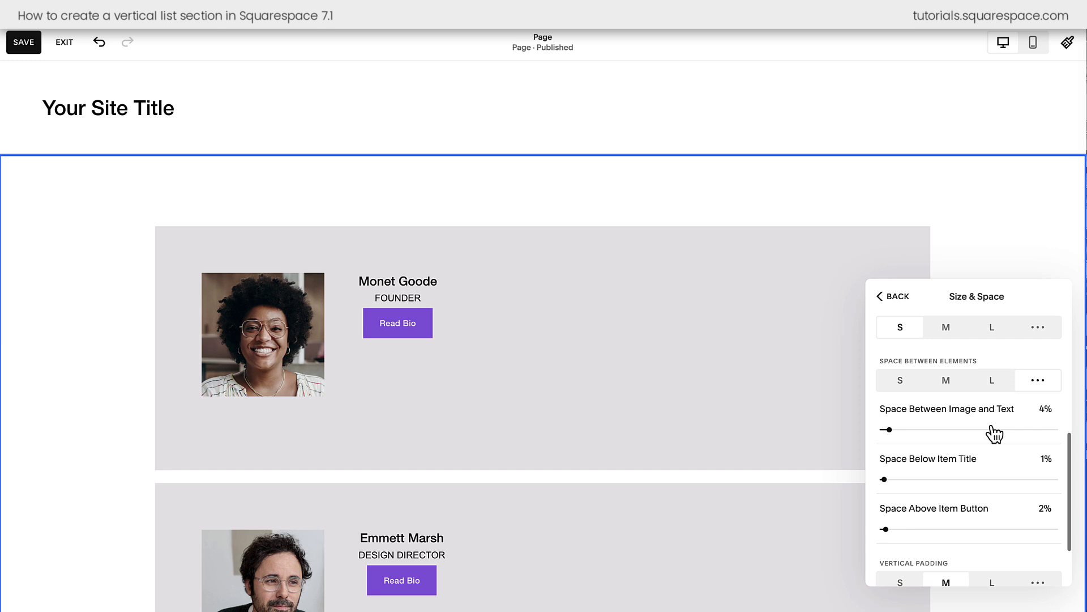
click(901, 379)
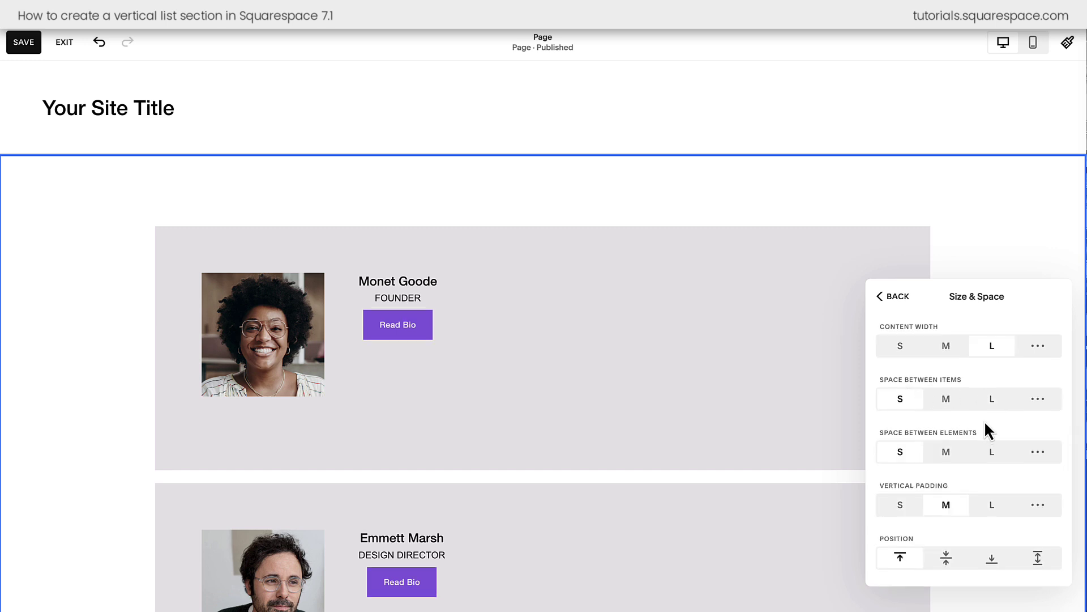
scroll(1005, 482, up, 3)
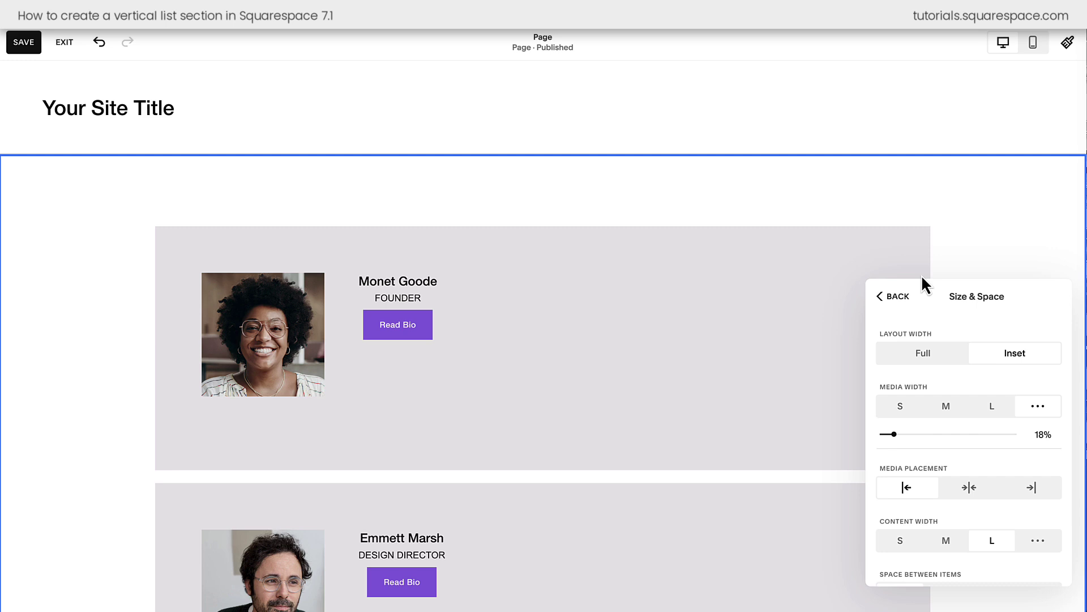
Left-align the list text and set custom sizes: item titles 2.7rem, descriptions 1.3rem.
click(892, 296)
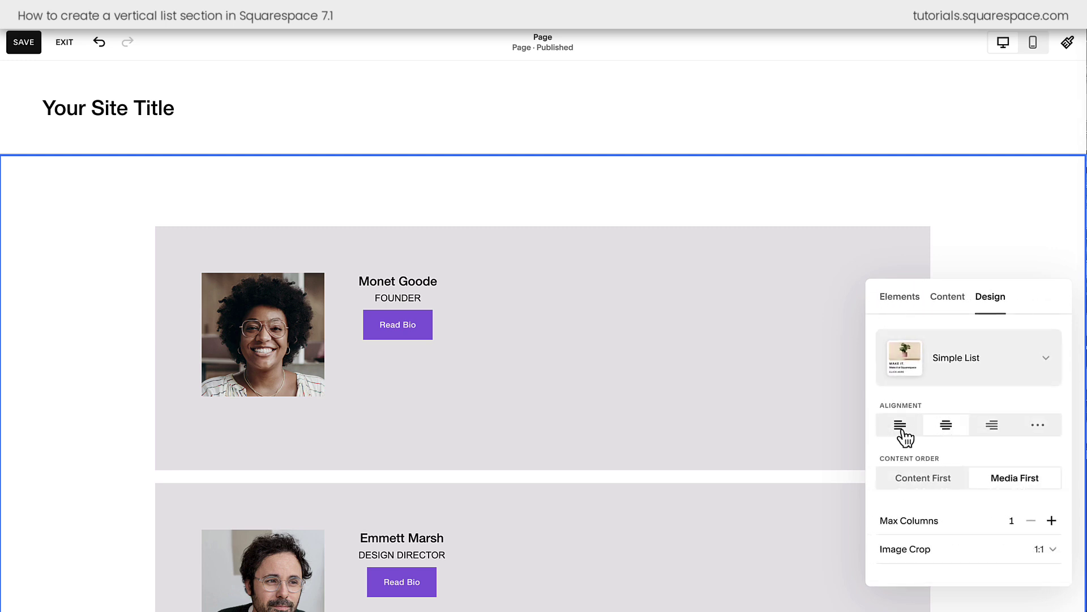
click(902, 430)
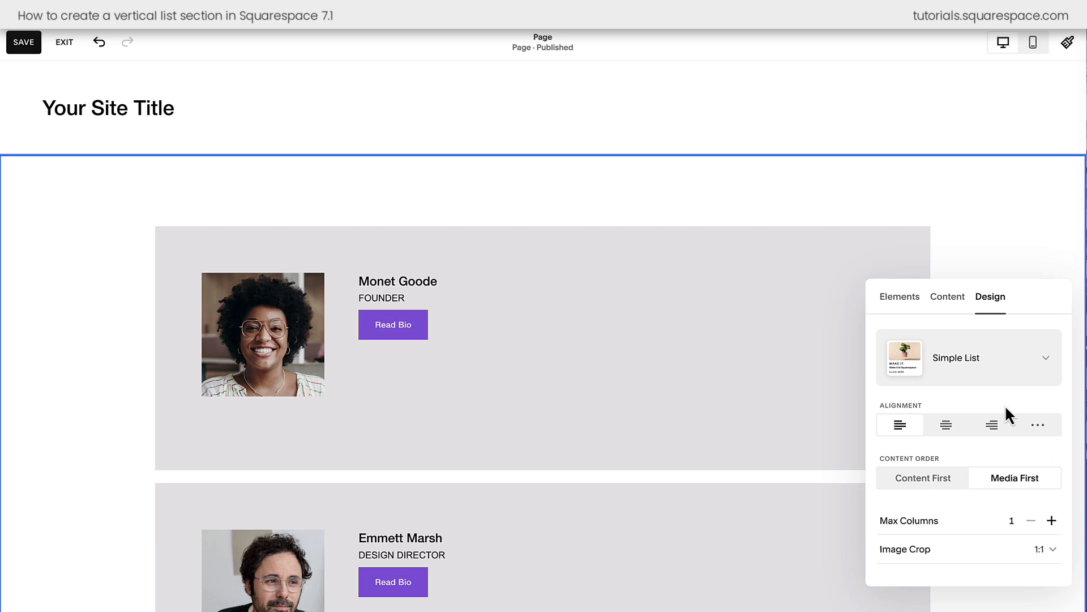
scroll(970, 495, down, 2)
click(935, 539)
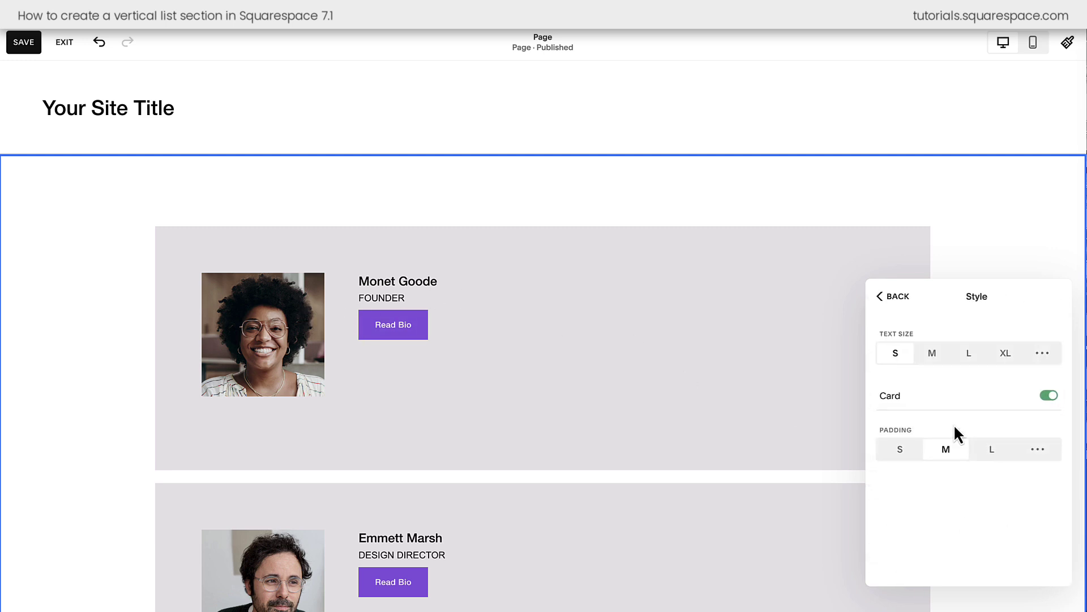
click(1043, 356)
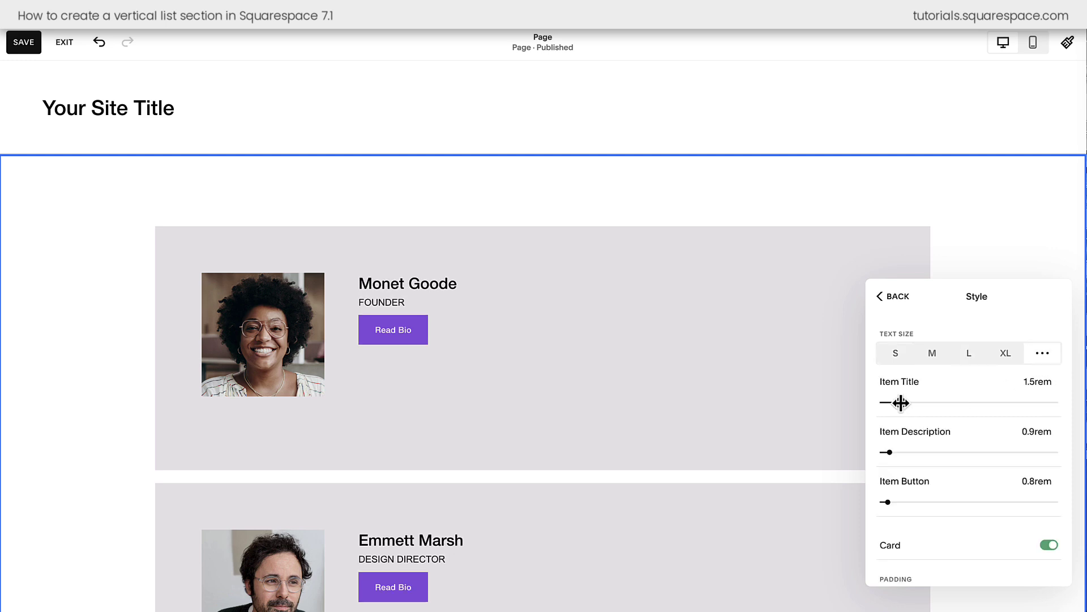
drag(901, 402, 922, 403)
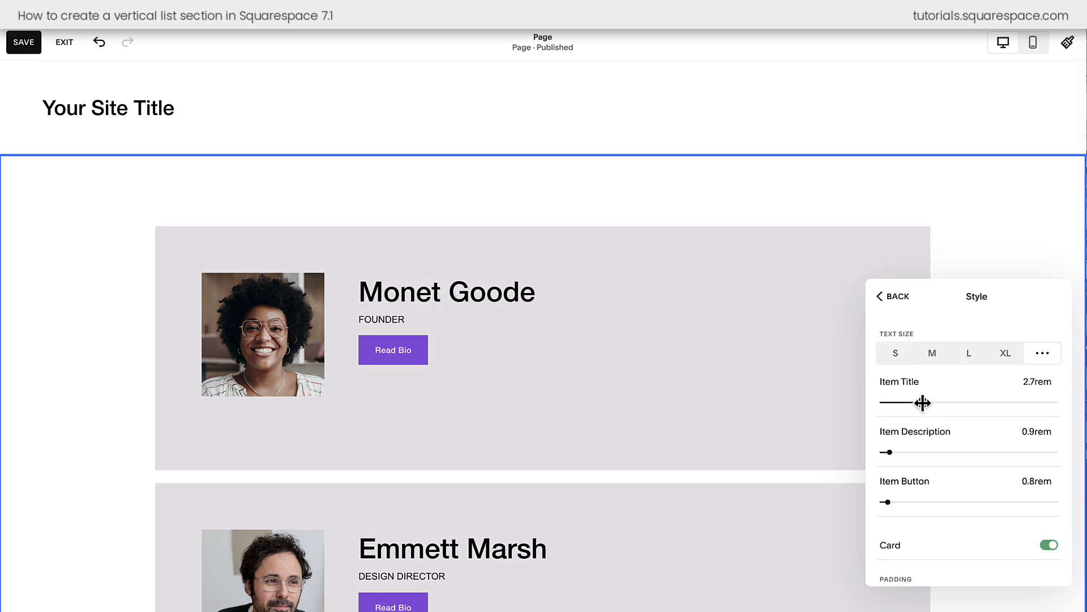
drag(891, 453, 896, 452)
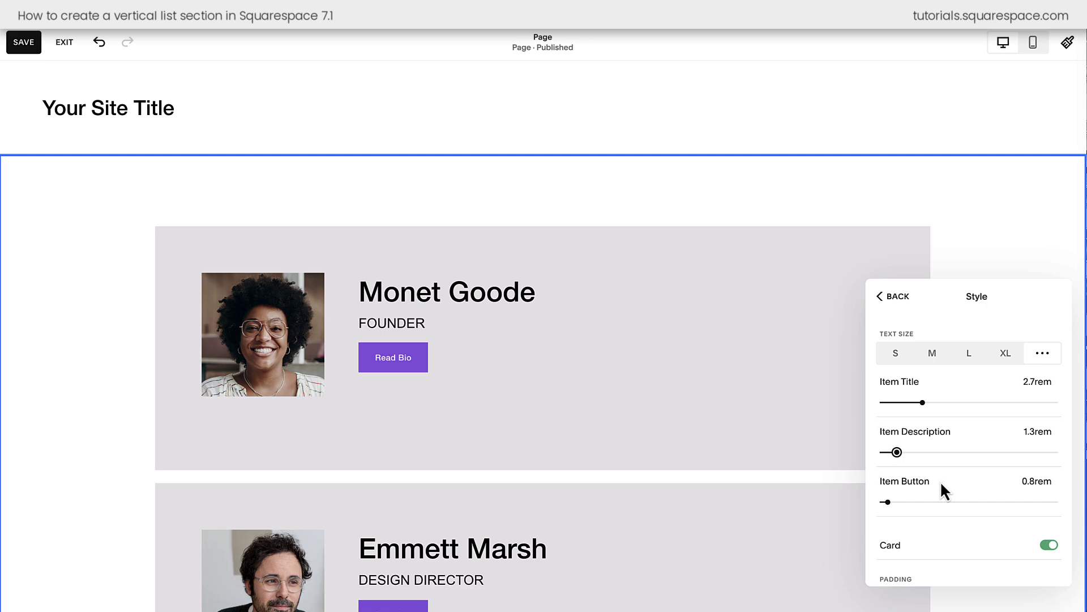
Use custom card padding with the bottom padding reduced to 2%.
scroll(940, 484, down, 2)
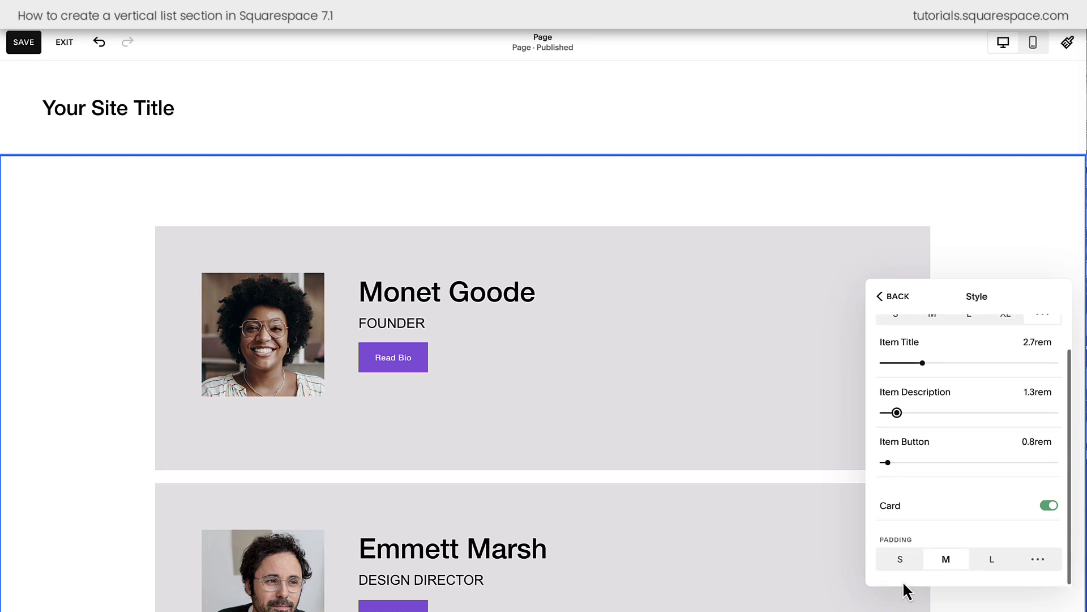
click(1038, 560)
scroll(1001, 529, down, 3)
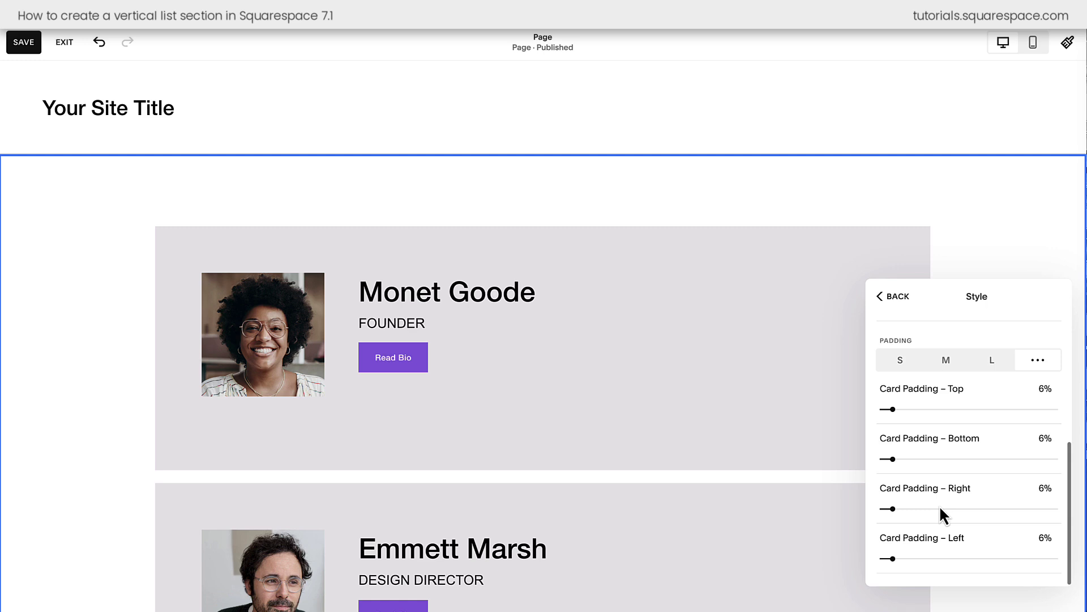
drag(892, 458, 886, 459)
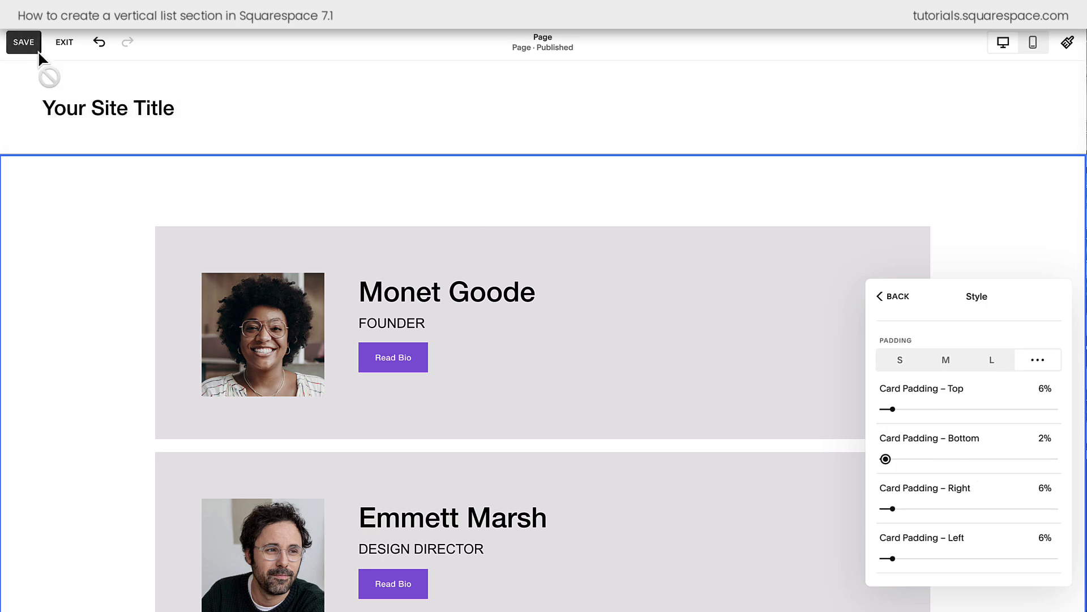
Save the page and check the mobile preview shows centered, stacked photo, name, title and Read Bio button.
click(28, 46)
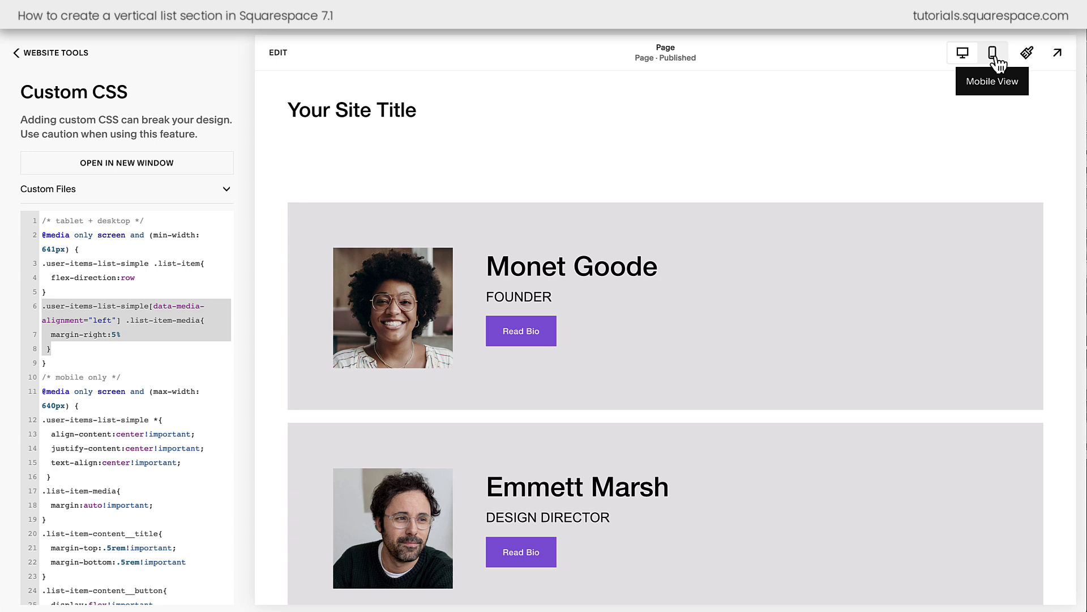
click(995, 58)
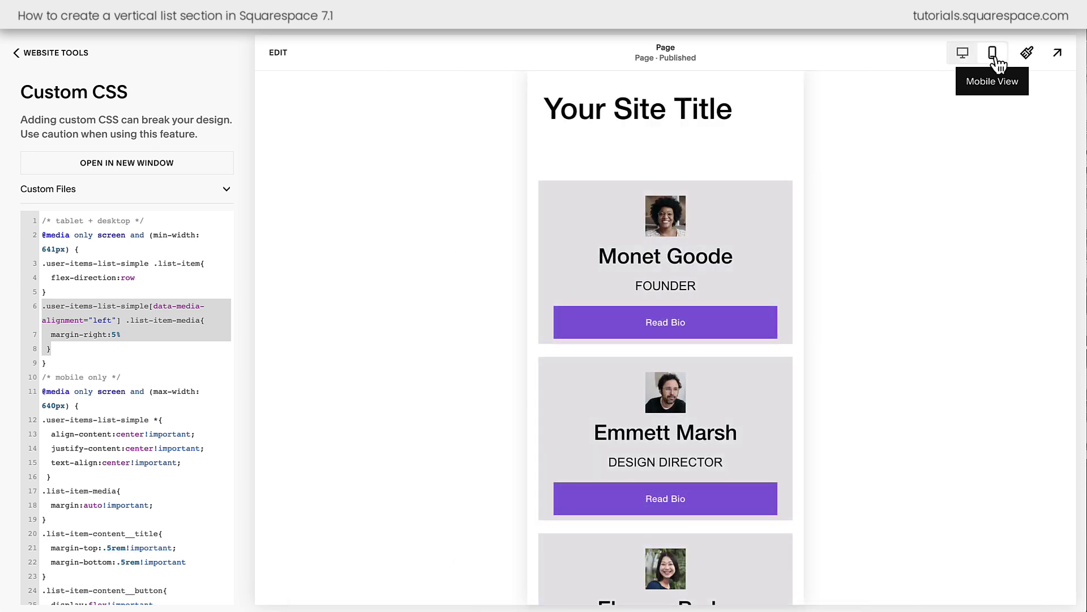
scroll(672, 374, down, 3)
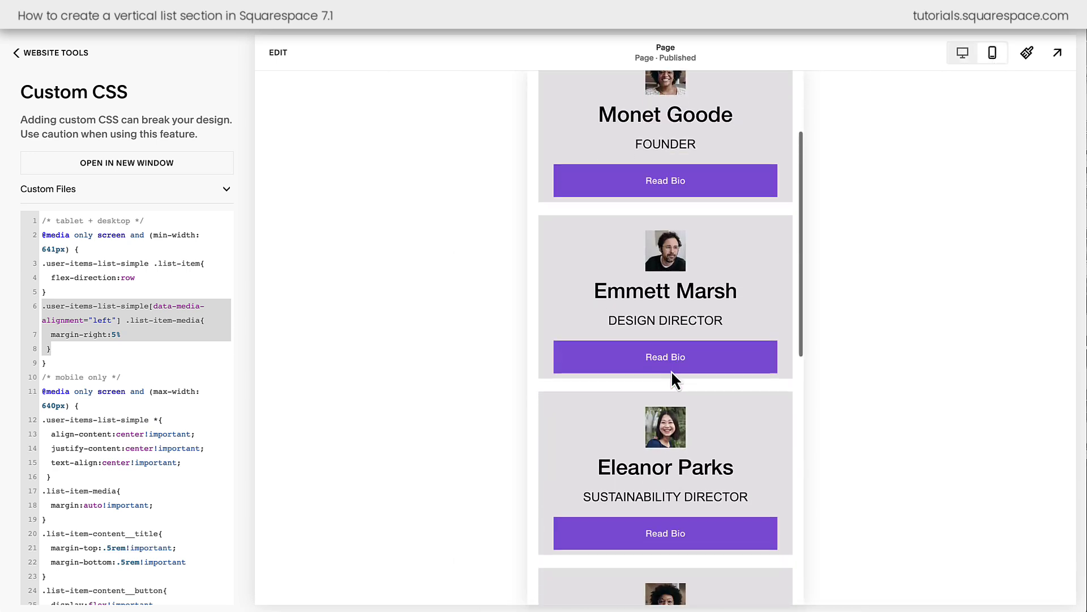
scroll(672, 374, up, 3)
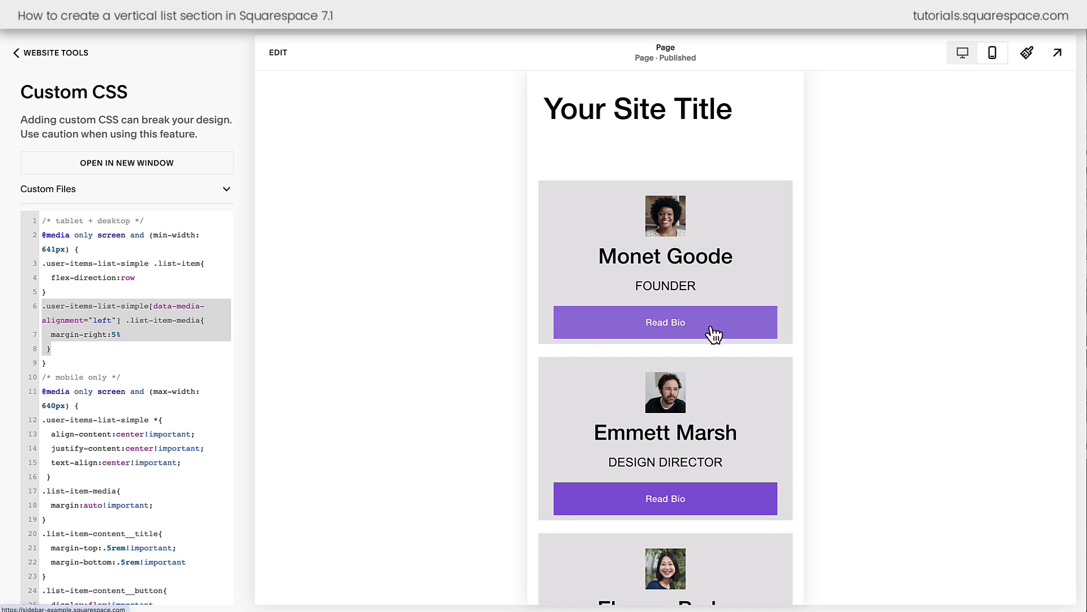
click(42, 377)
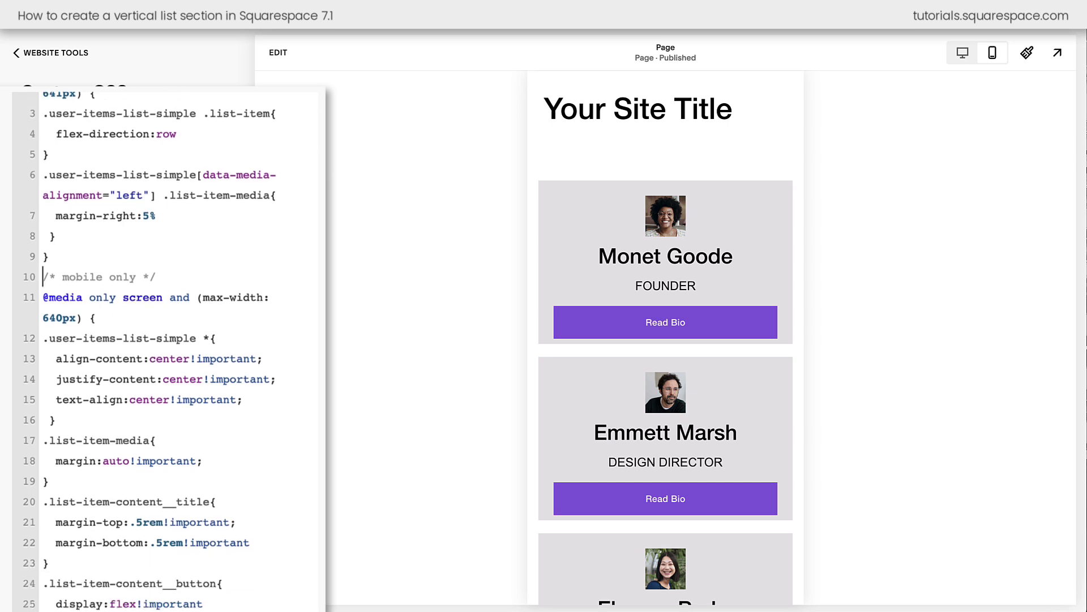
click(82, 318)
key(shift+Home)
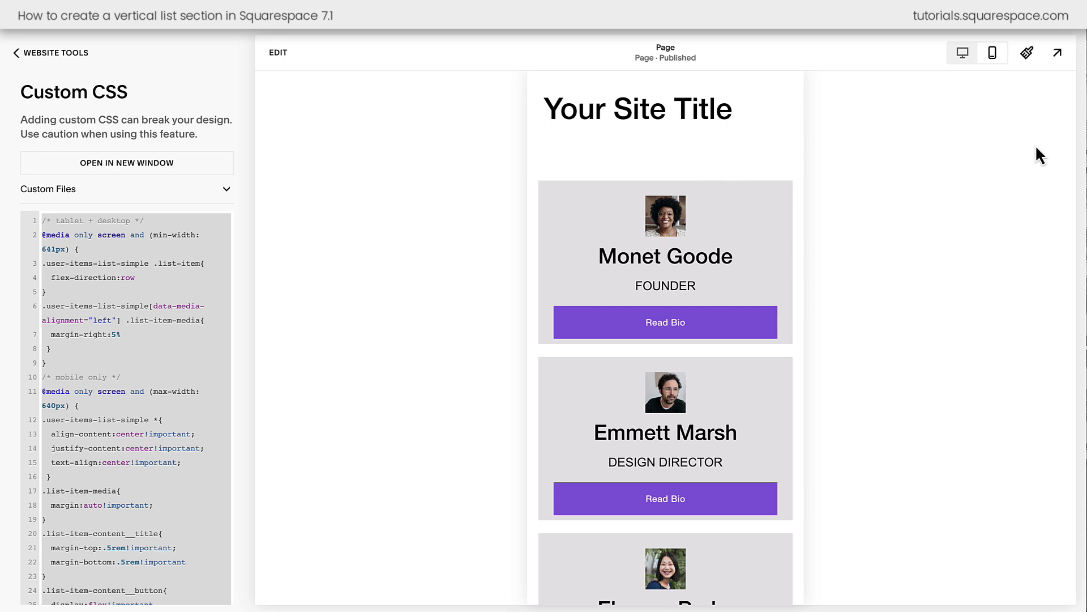
Copy the People section's data-section-id selector and prefix the list-item and media rules with it.
click(1016, 30)
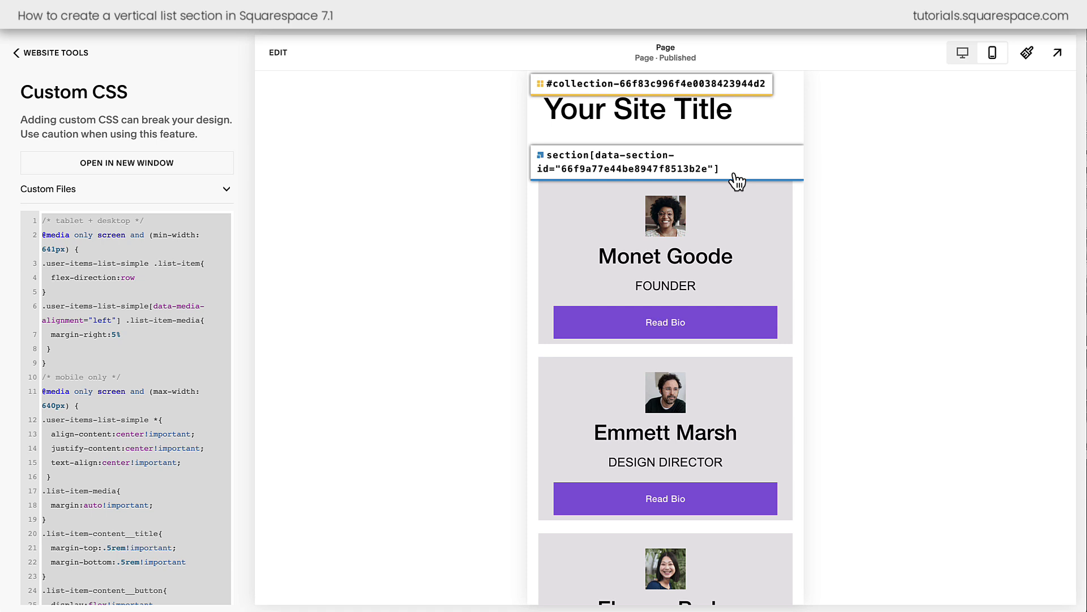
click(737, 181)
click(168, 235)
click(43, 168)
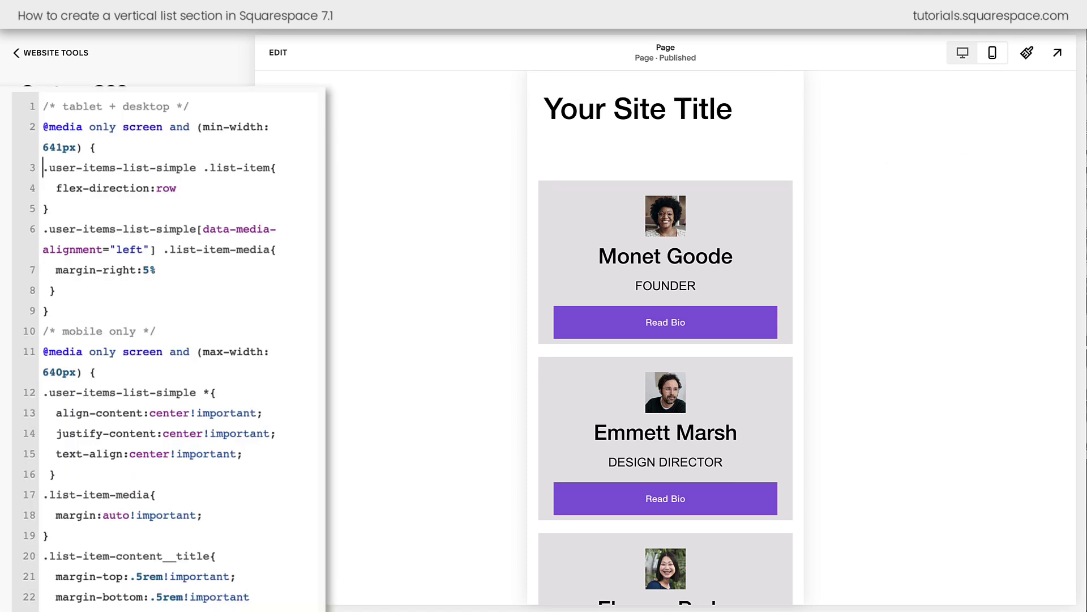
key(ctrl+v)
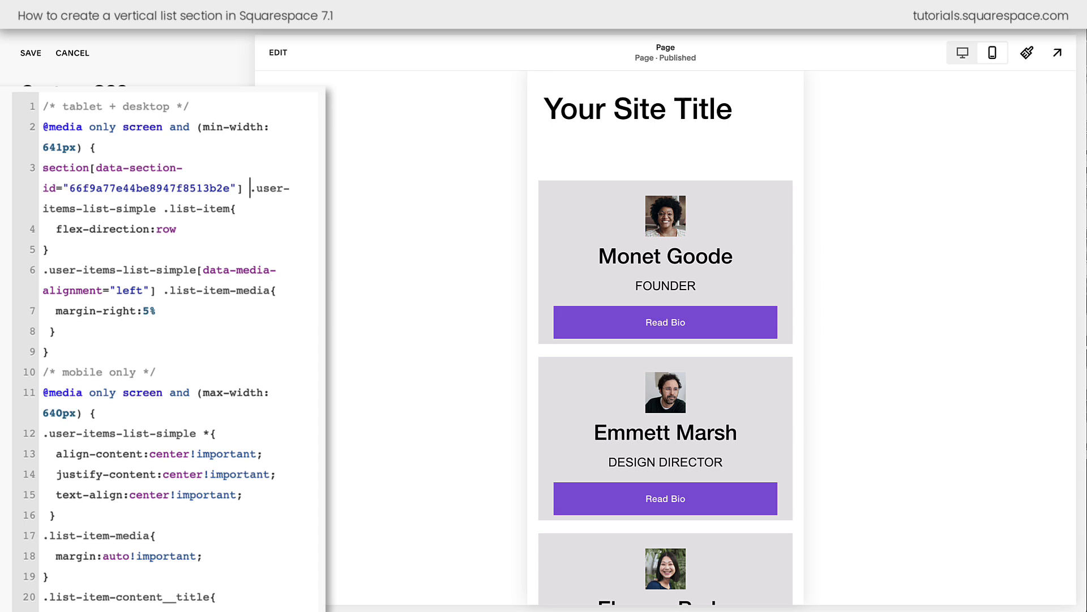
click(43, 269)
key(ctrl+v)
Prefix the mobile, list-item-media, title and button rules with the selector, then save the CSS.
scroll(164, 351, down, 3)
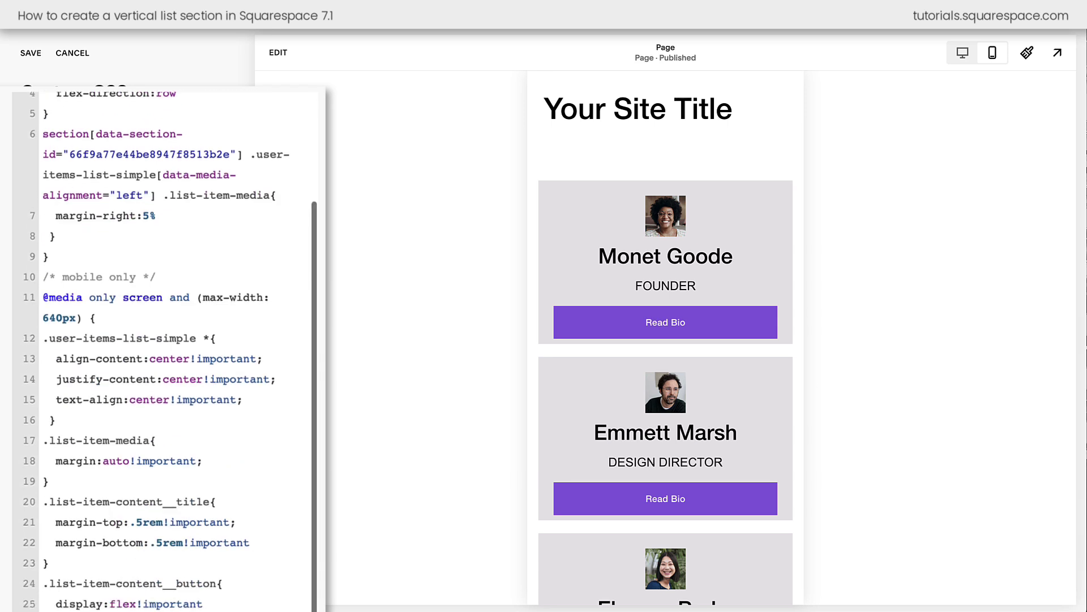
click(43, 338)
key(ctrl+v)
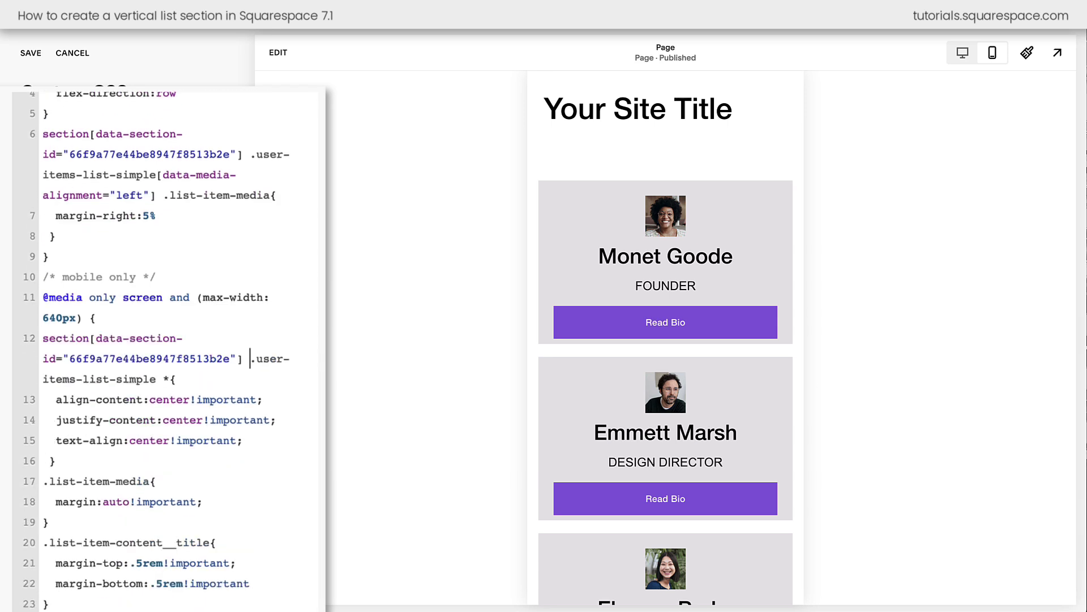
click(43, 481)
key(ctrl+v)
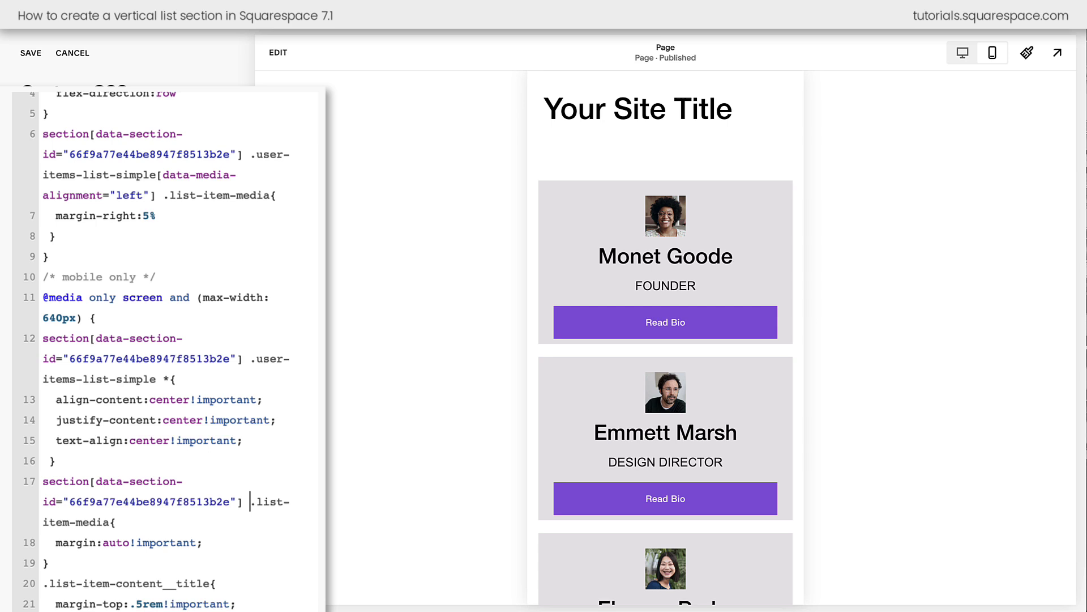
click(43, 582)
key(ctrl+v)
scroll(165, 351, down, 2)
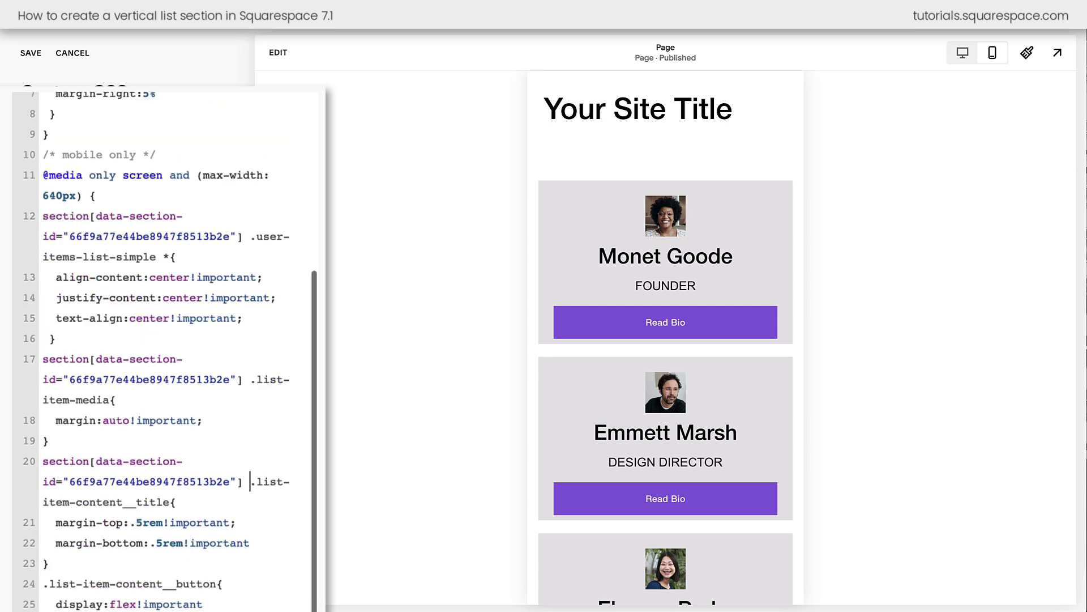
click(43, 582)
key(ctrl+v)
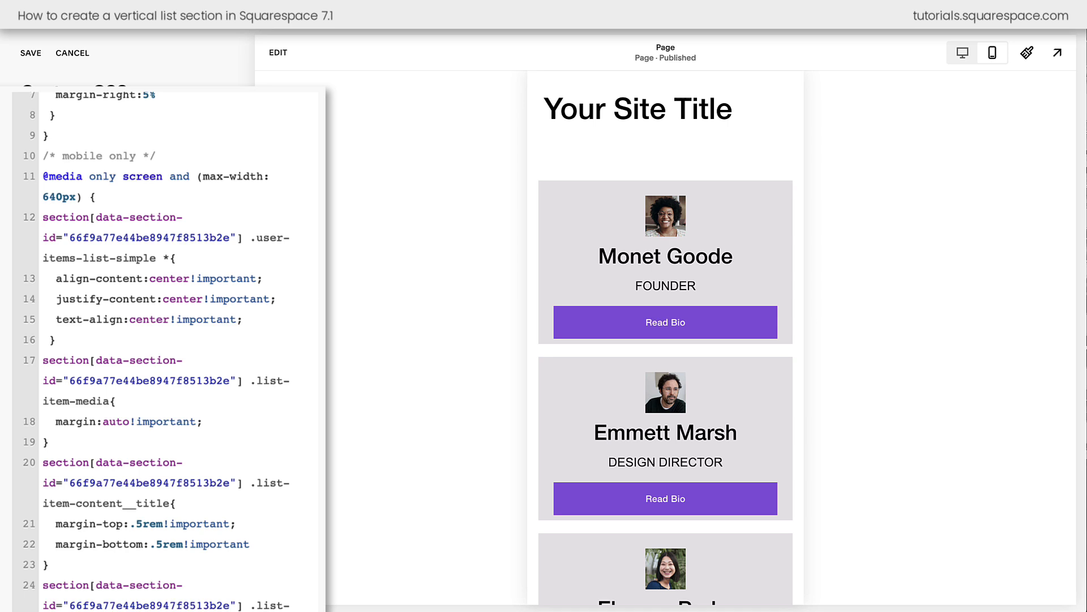
scroll(164, 351, up, 4)
click(31, 53)
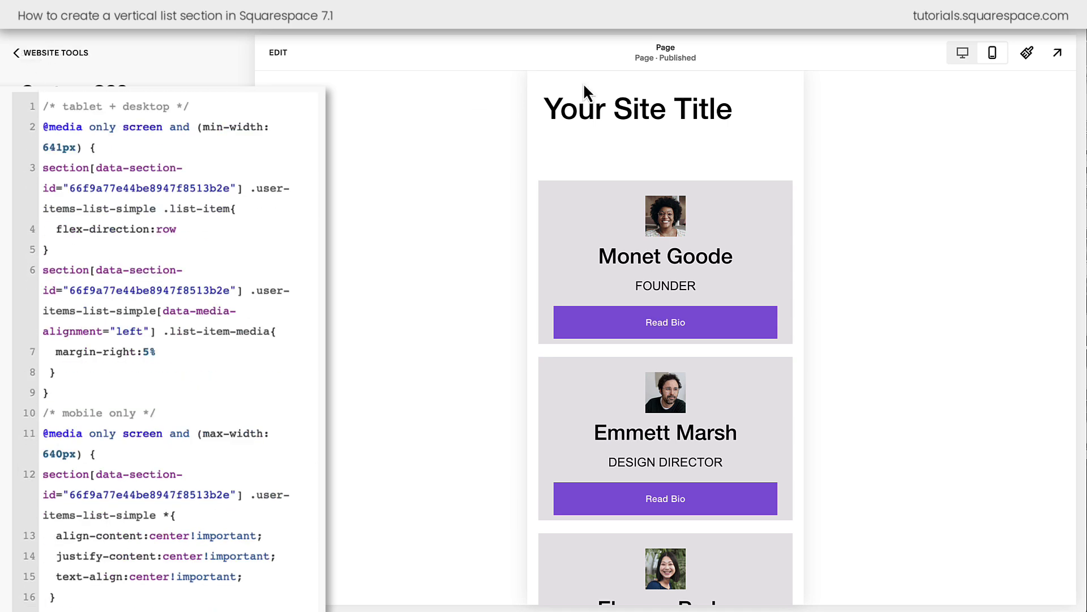
Switch to desktop view and insert a second People section from the photo-card template below the list.
click(966, 54)
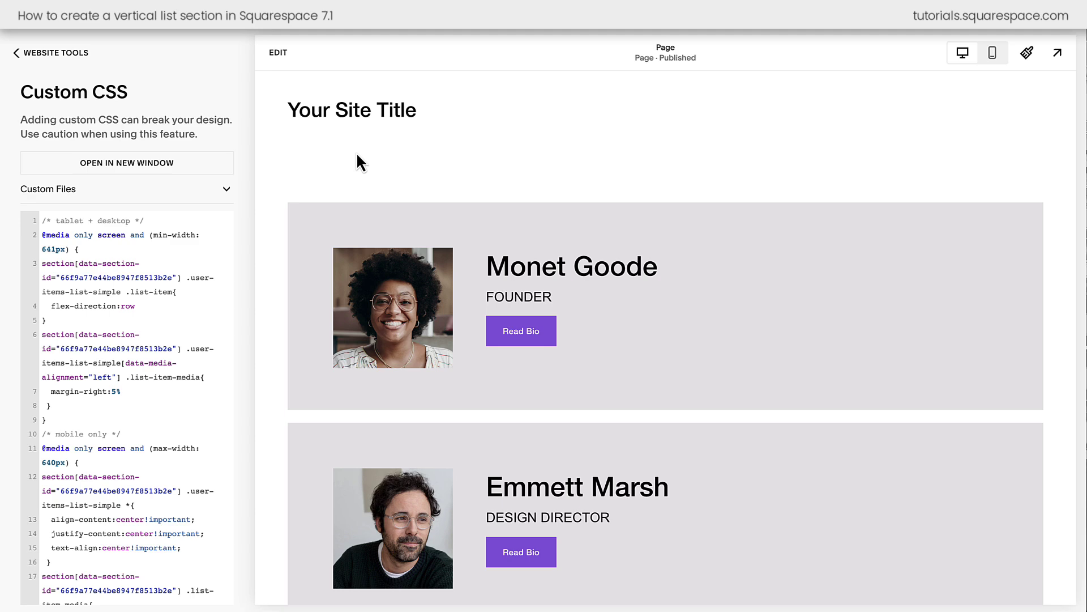
click(280, 54)
scroll(627, 436, down, 15)
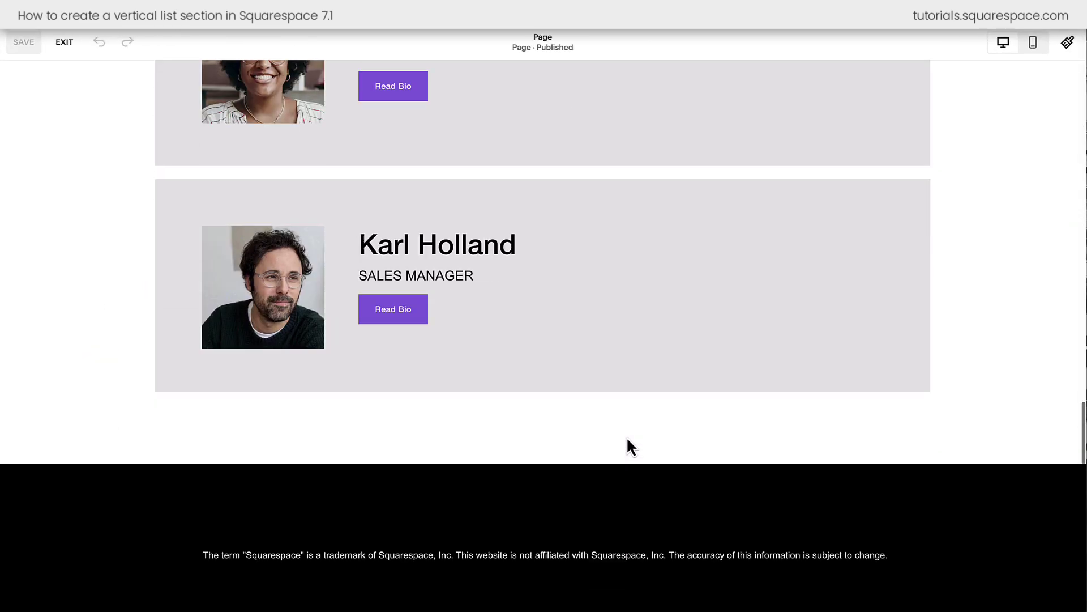
click(553, 430)
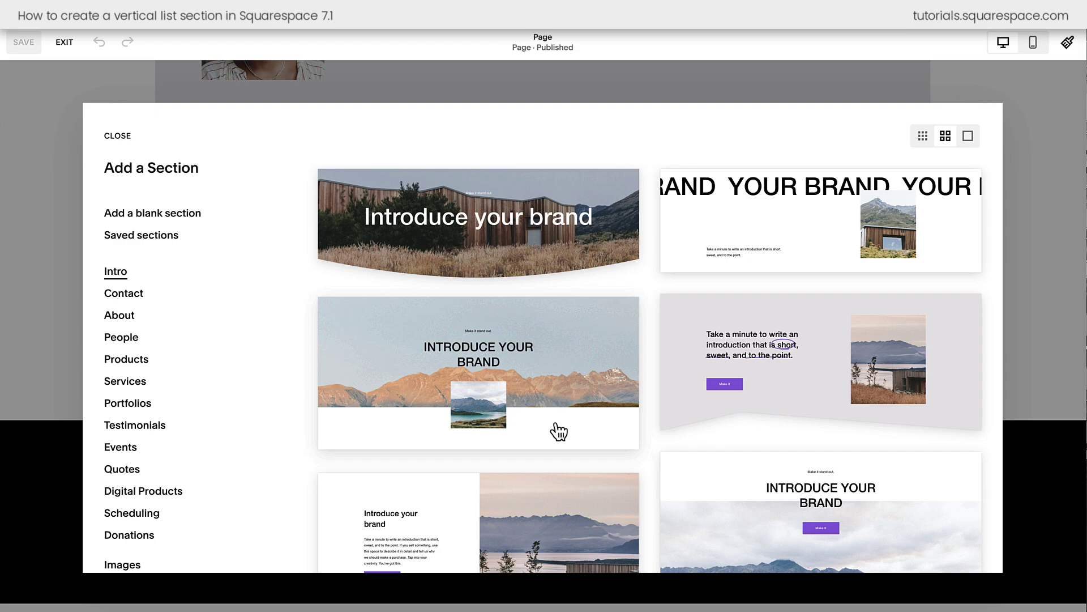
click(122, 337)
scroll(617, 391, down, 5)
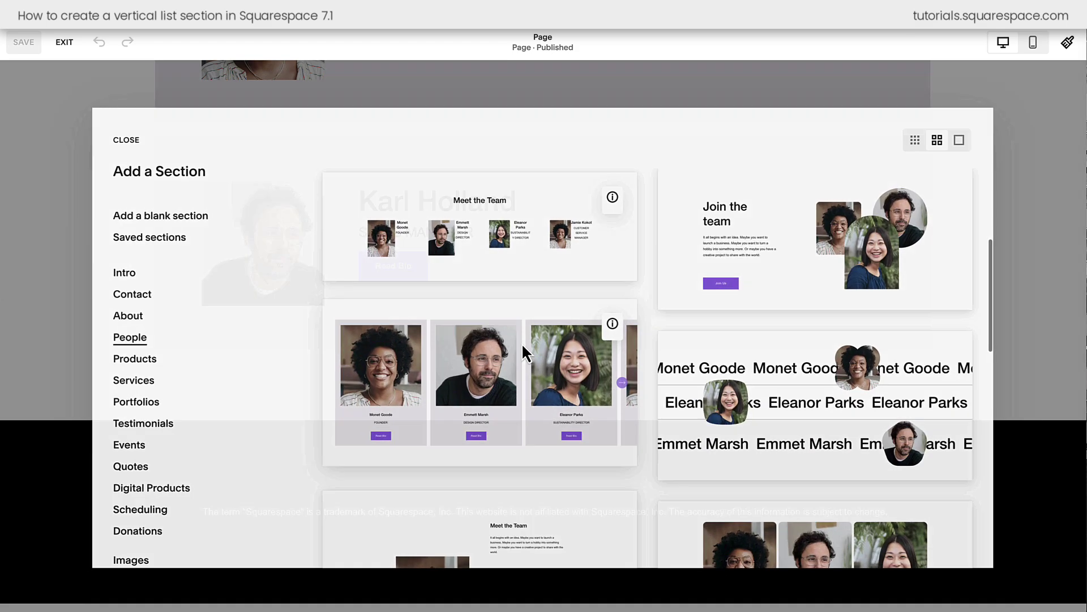
click(522, 343)
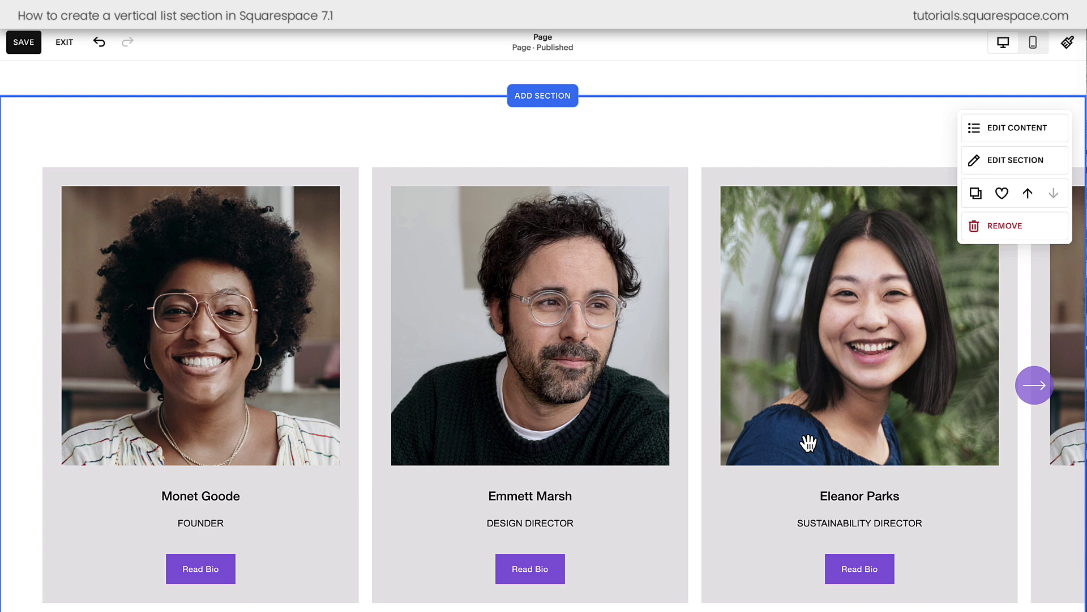
Save the page and scroll past the list to confirm the new card carousel keeps its original layout.
click(17, 46)
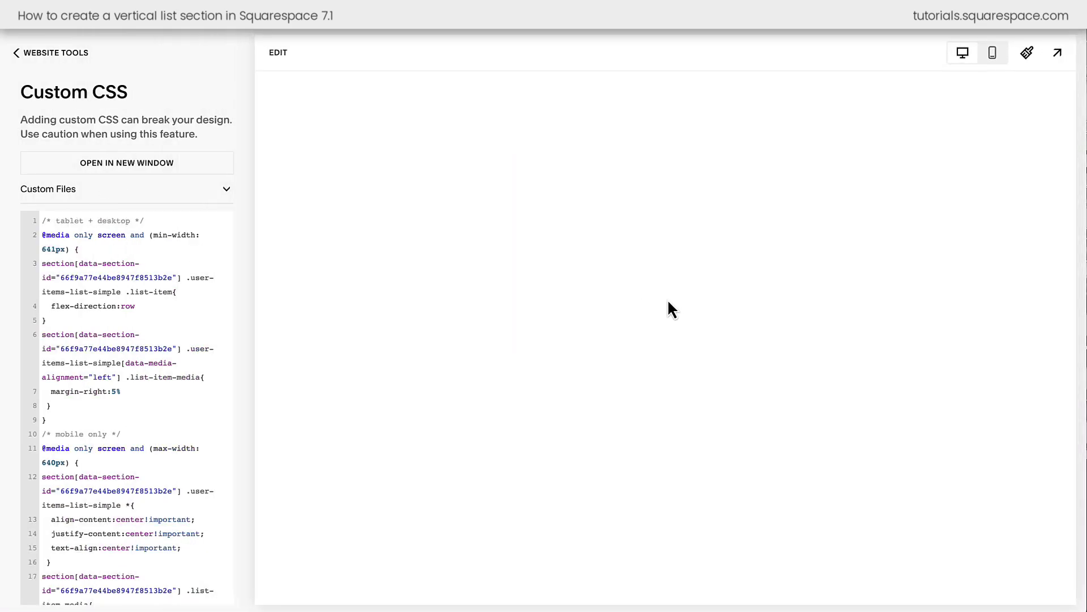
scroll(670, 298, down, 8)
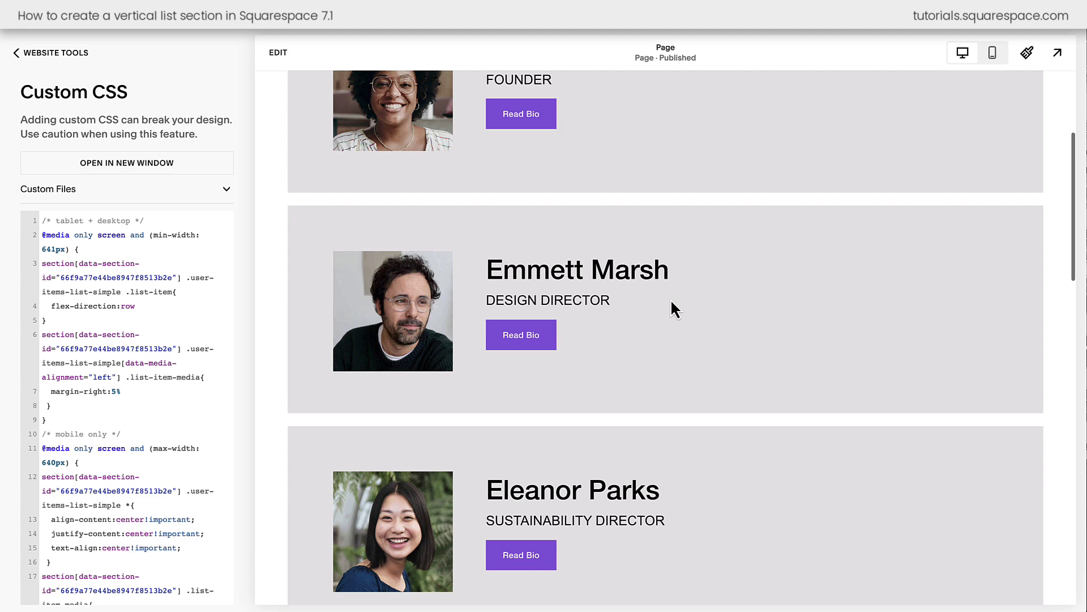
scroll(671, 298, down, 15)
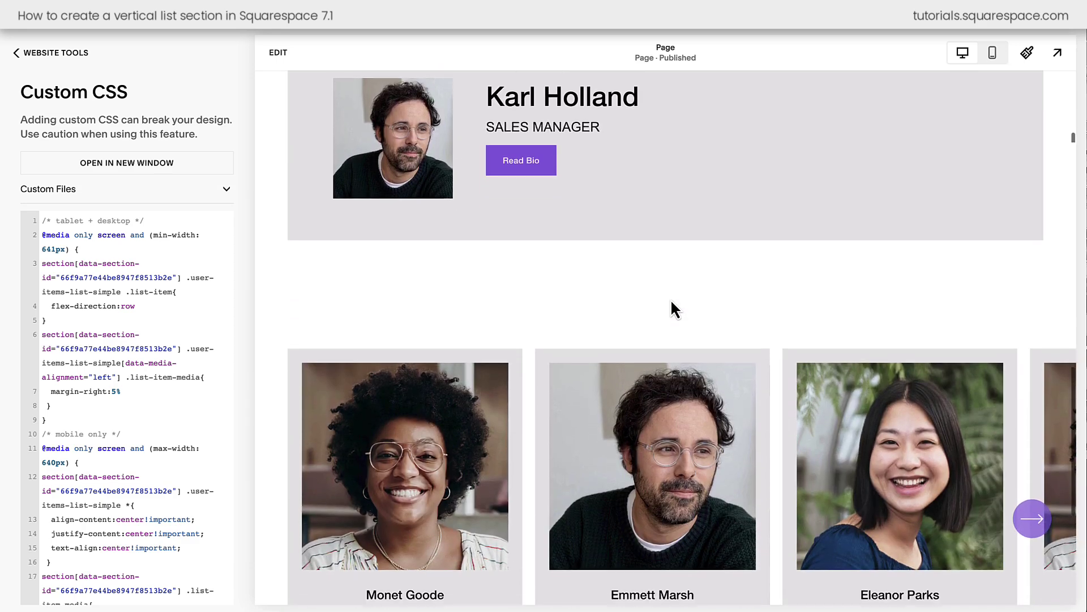
scroll(671, 298, down, 1)
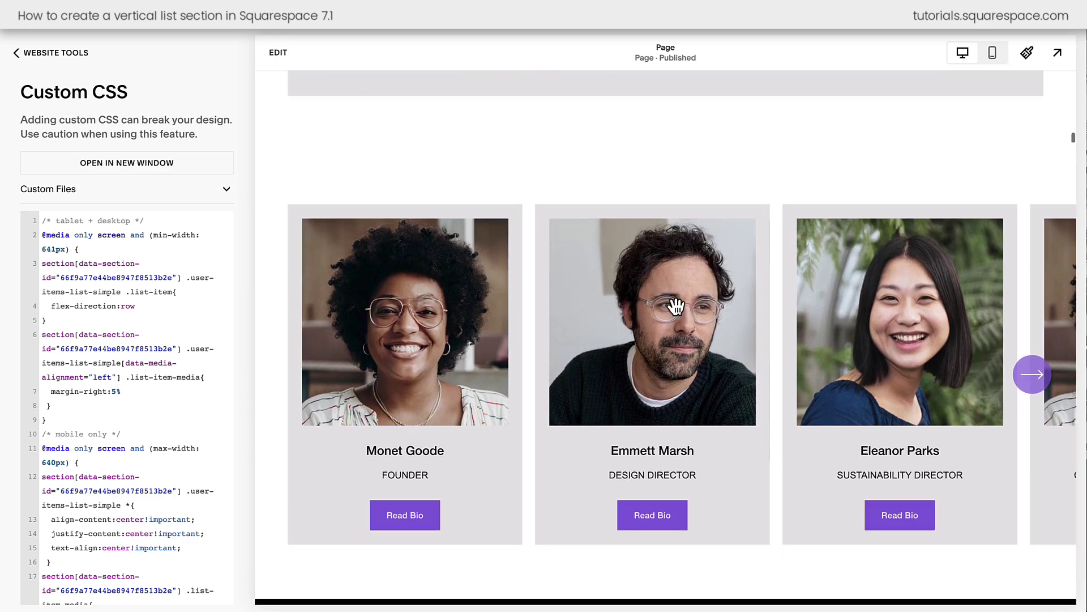